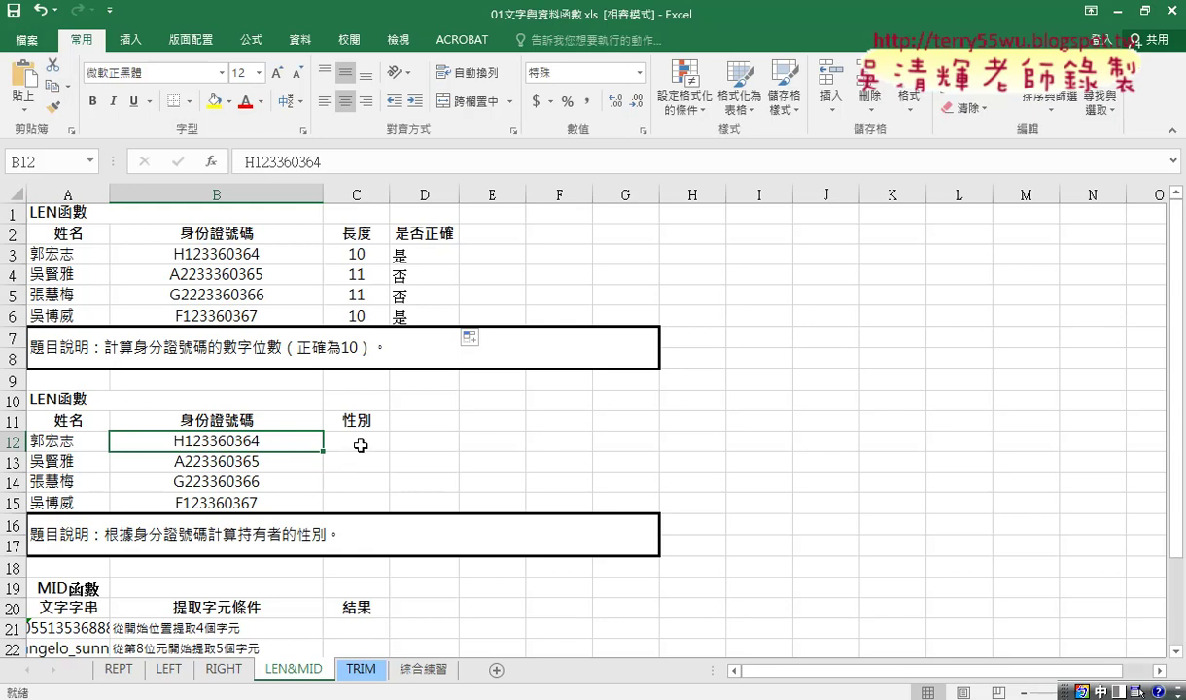
Step: In cell C12, insert the MID function from the 文字 (text) category, reaching its empty argument fields
left_click(358, 441)
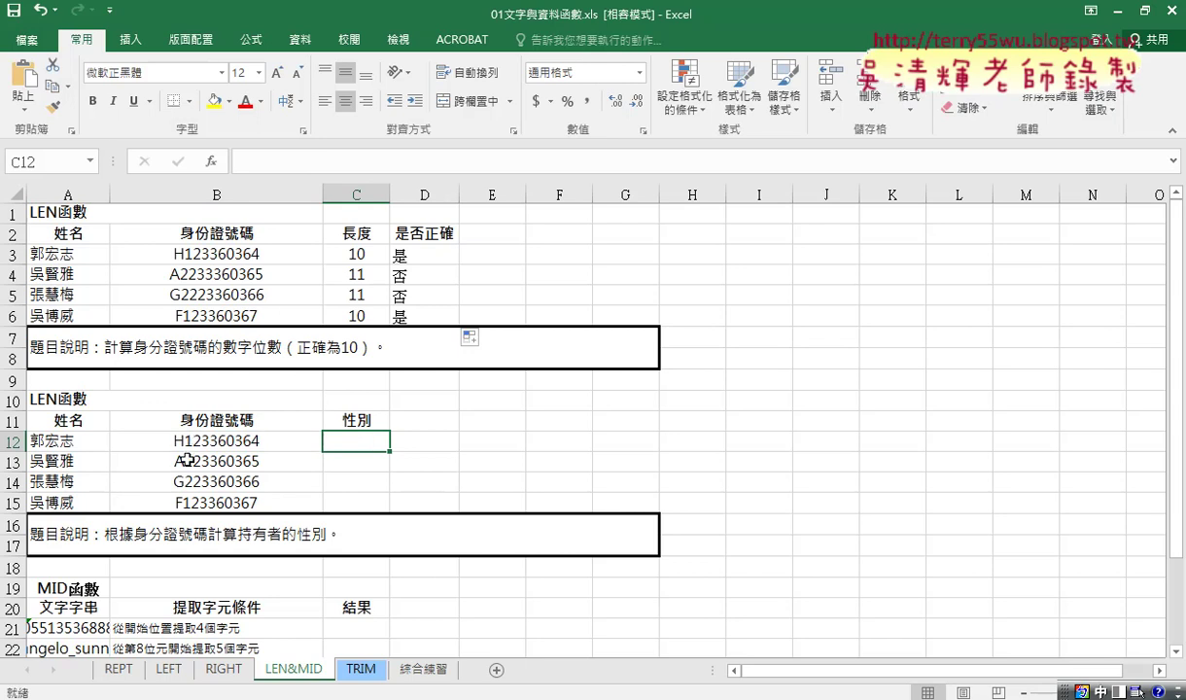
left_click(211, 161)
left_click(921, 192)
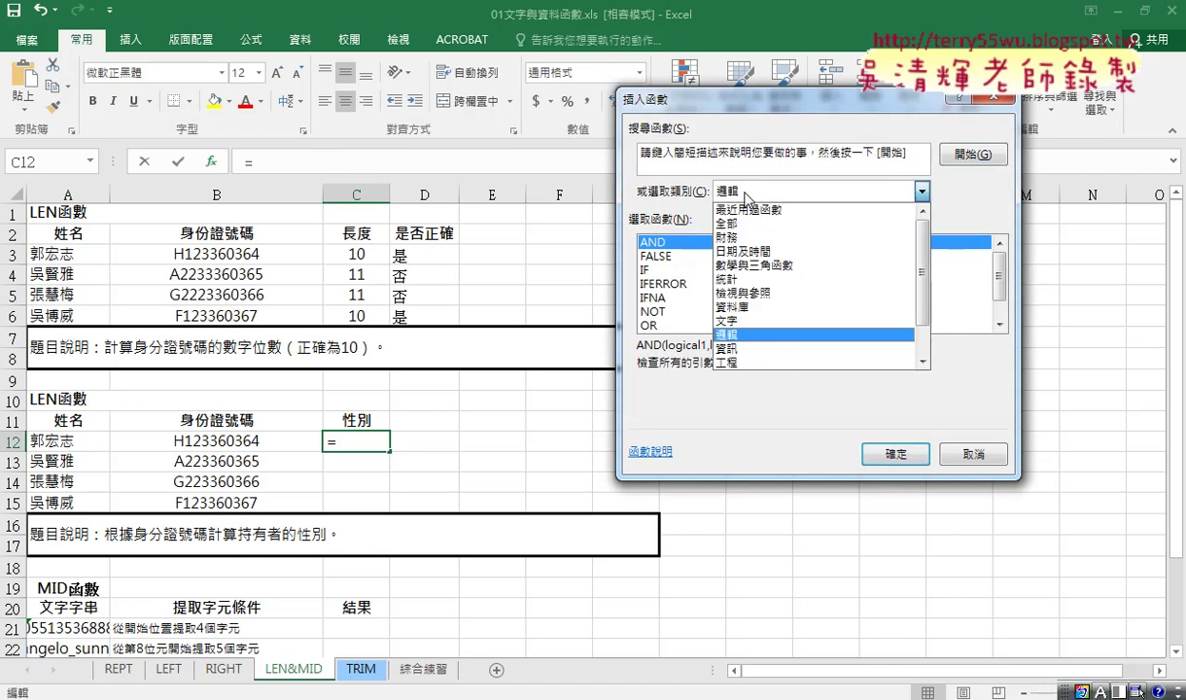
left_click(773, 321)
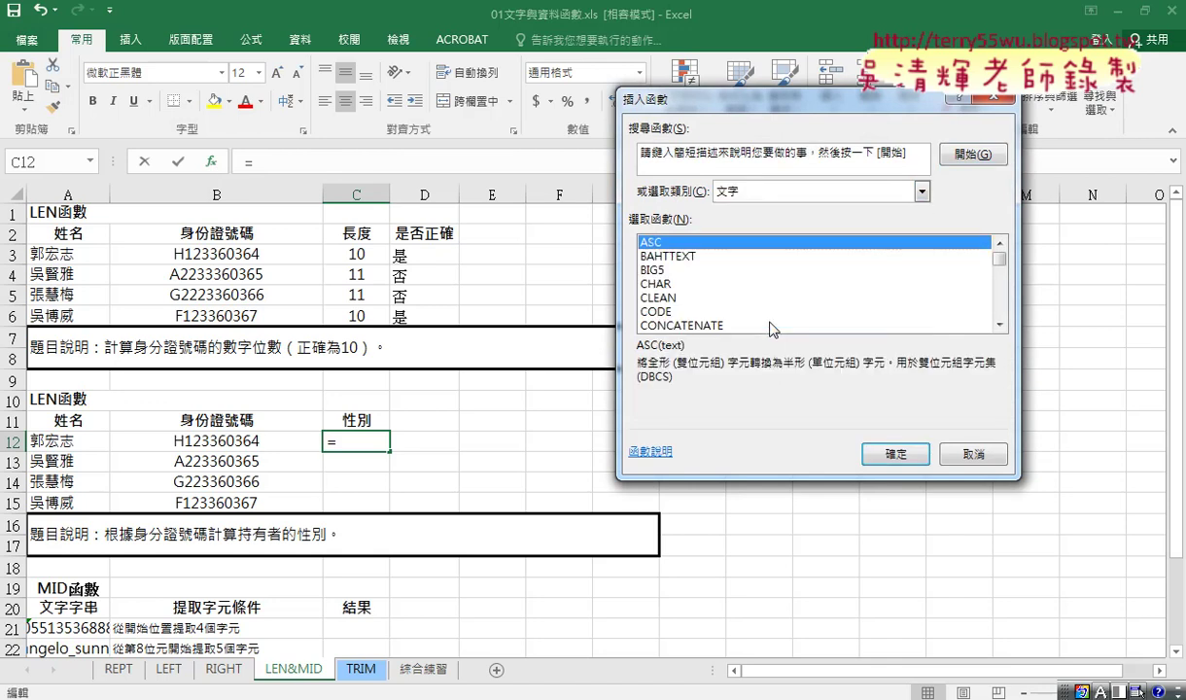
double_click(1000, 323)
triple_click(999, 324)
triple_click(1000, 324)
triple_click(1000, 324)
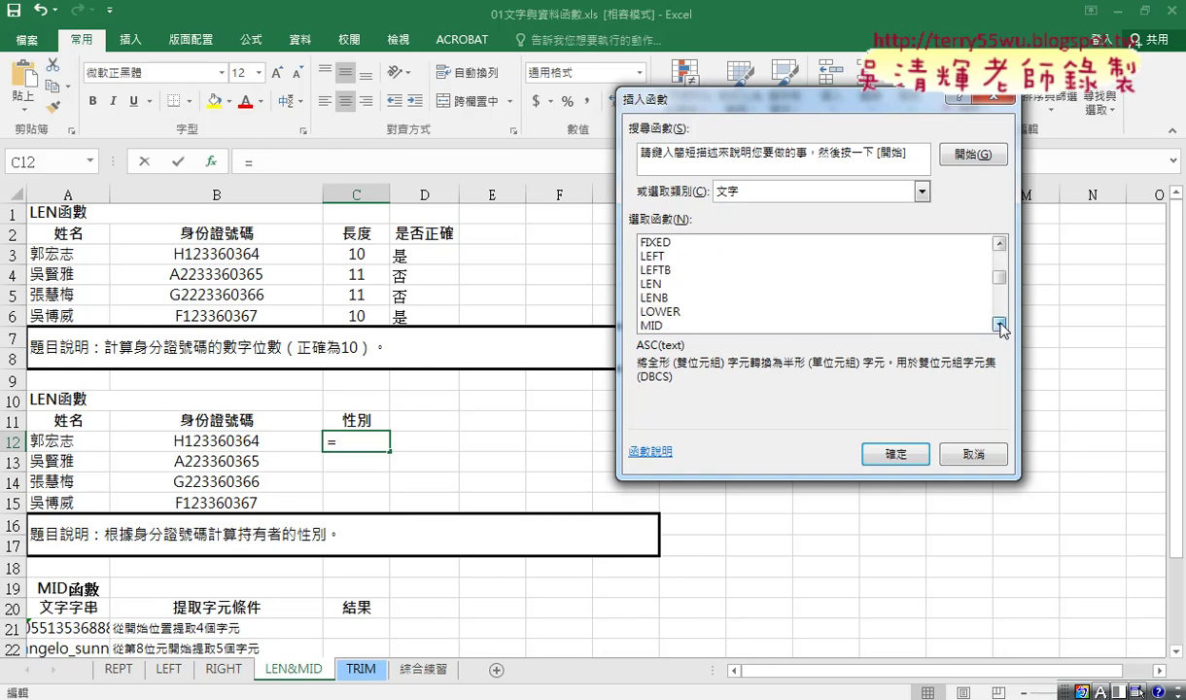
double_click(999, 324)
left_click(646, 298)
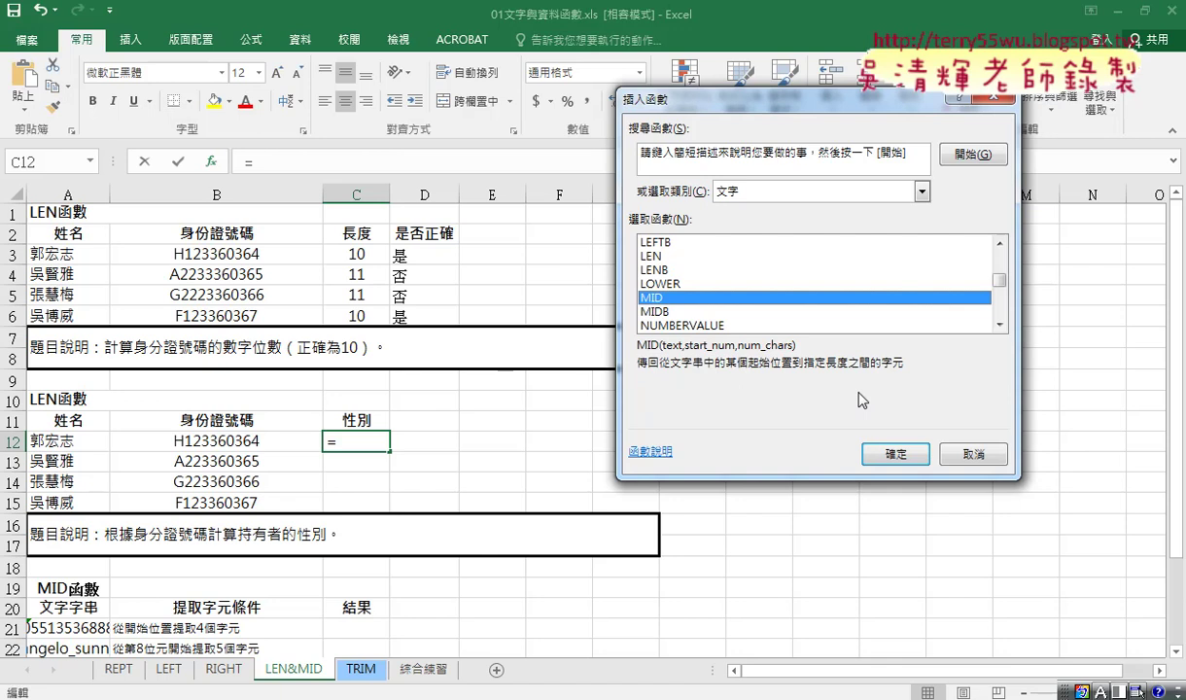
key("Return")
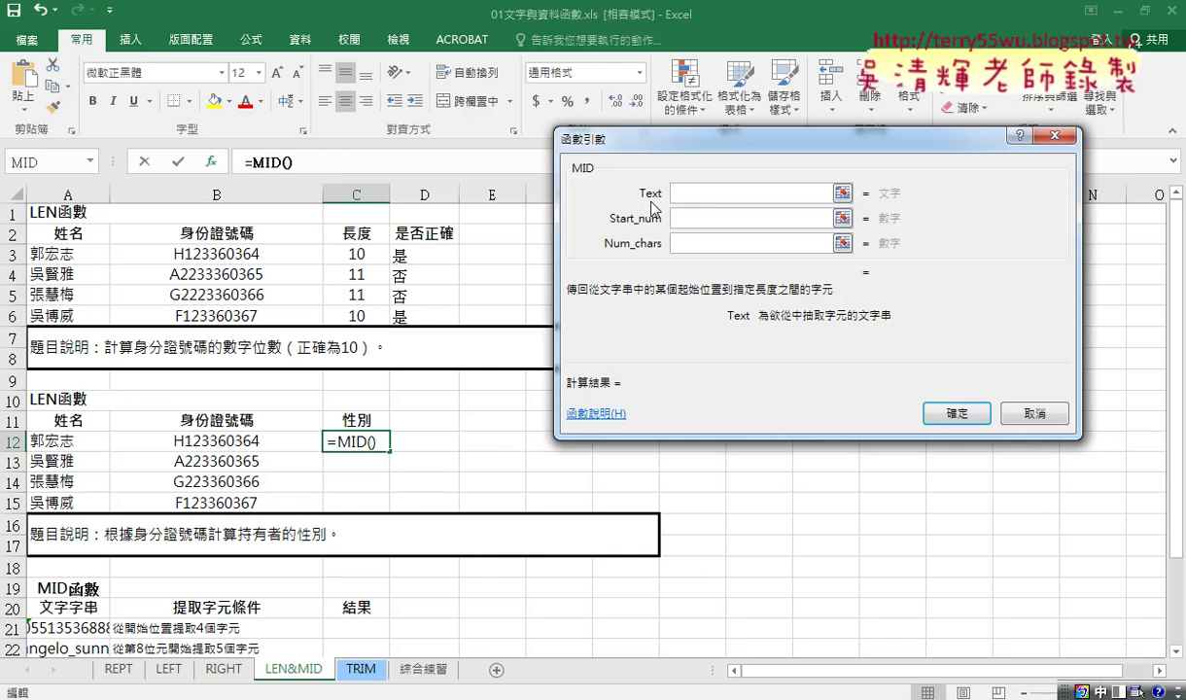
Step: Set MID's Text argument to cell B12, with the dialog moved aside to expose the table
left_click_drag(631, 141, 560, 167)
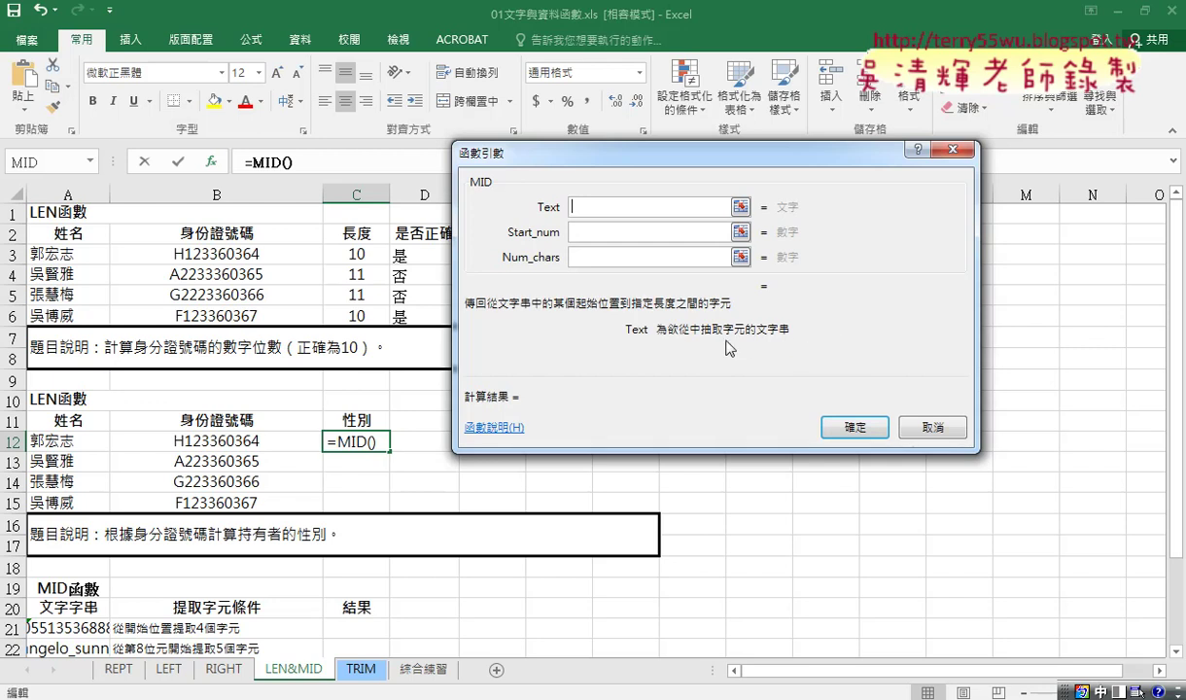
left_click_drag(554, 152, 589, 151)
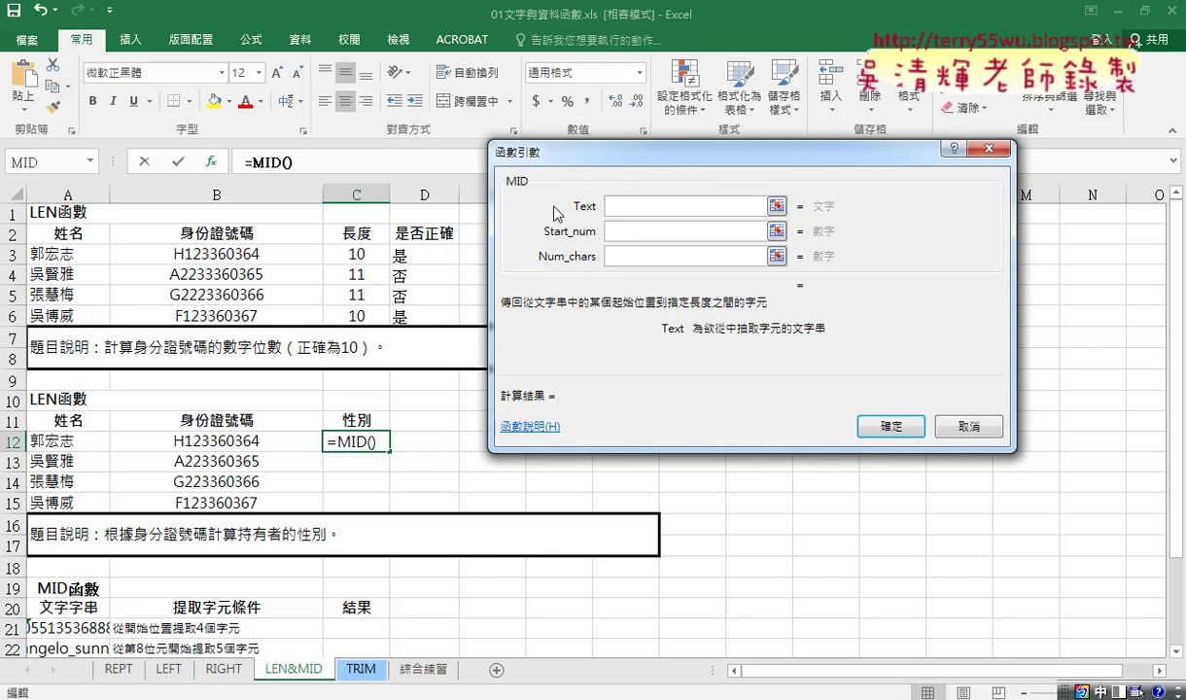
left_click(233, 439)
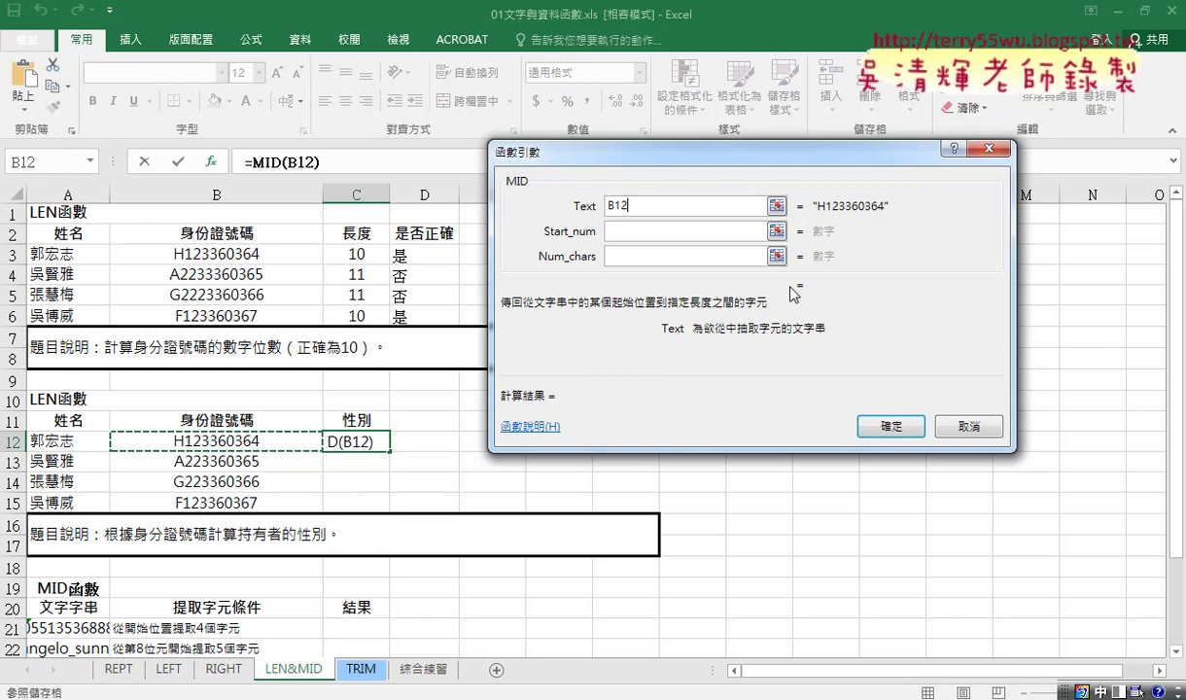
Step: Enter Start_num 2 and Num_chars 1 so the formula reads =MID(B12,2,1)
left_click(693, 231)
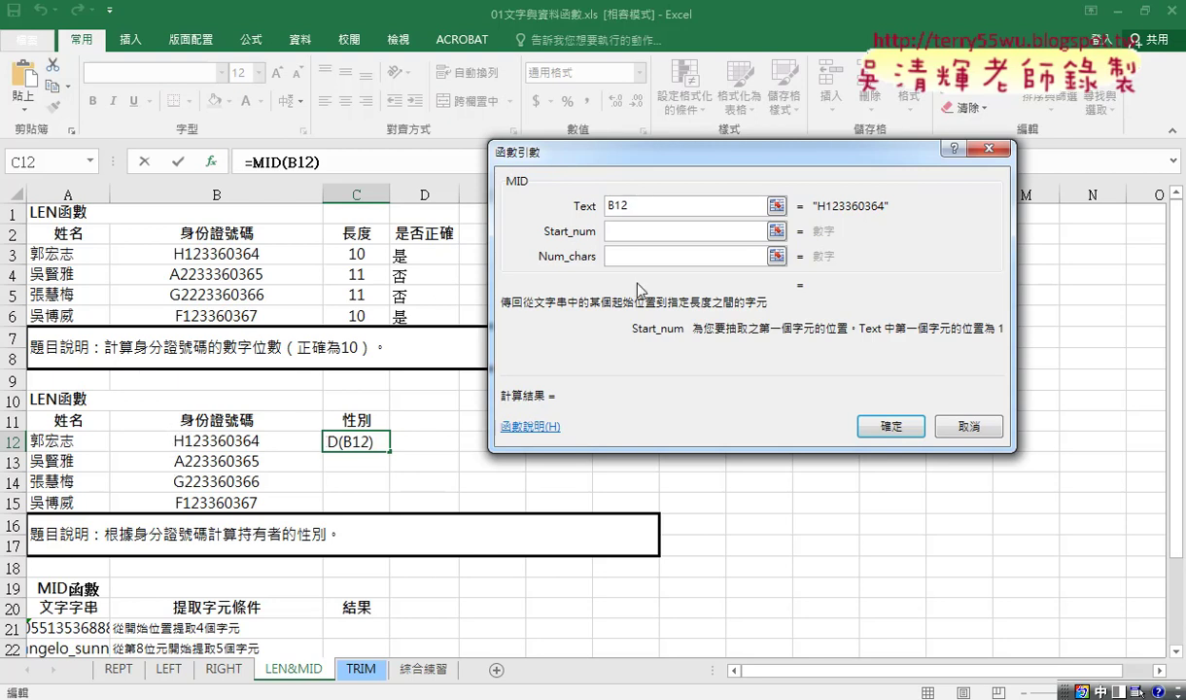
type("2")
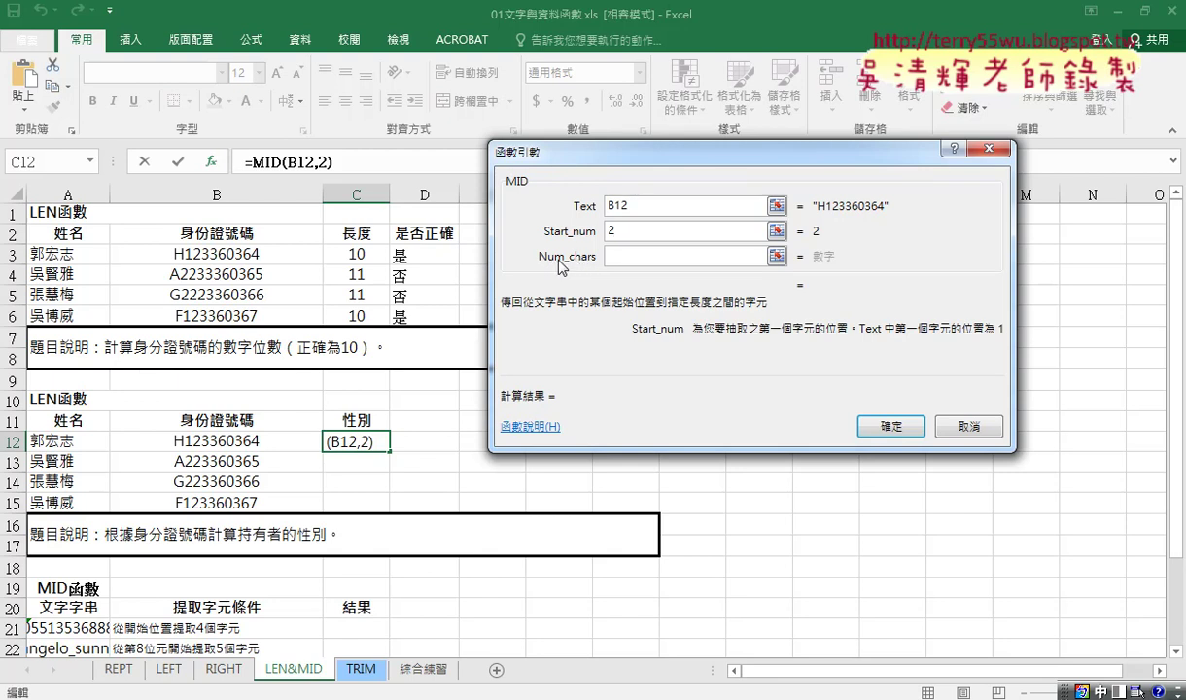
left_click(612, 262)
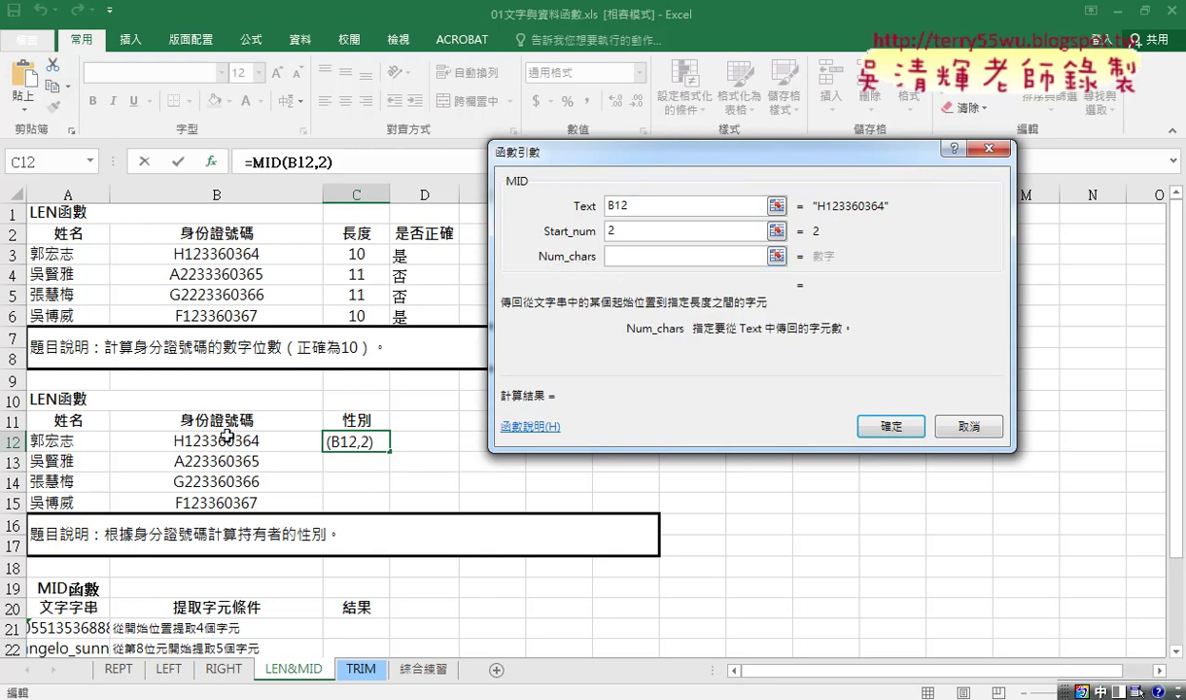
type("1")
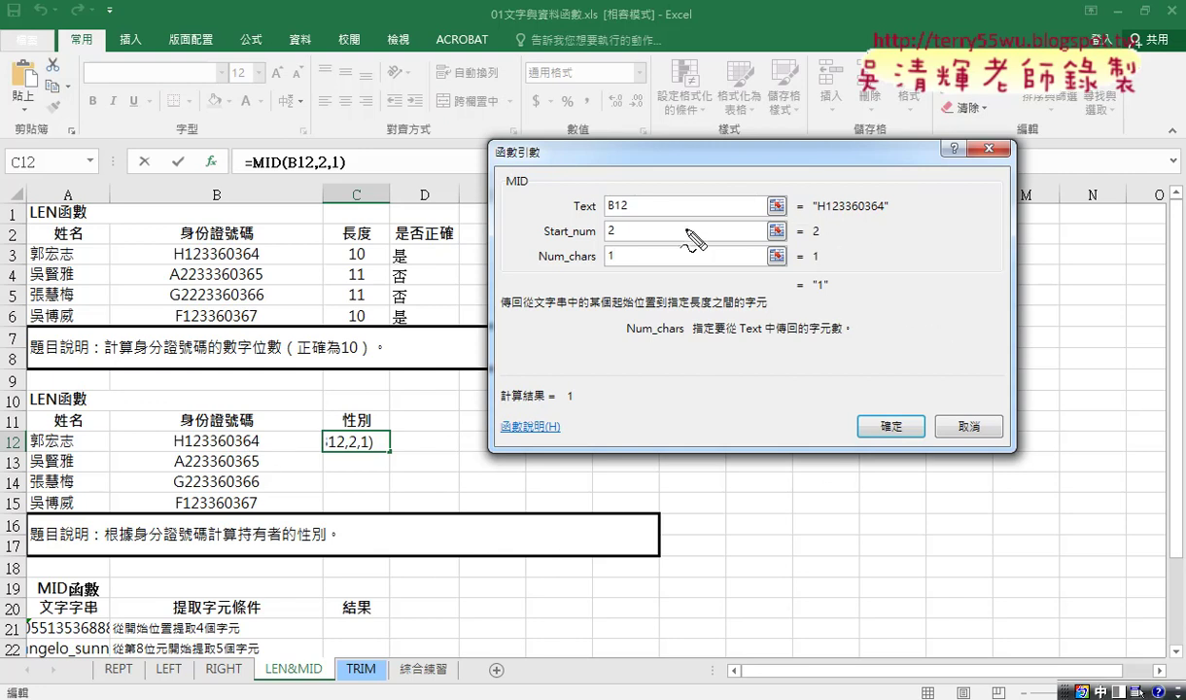
mouse_move(823, 212)
left_mouse_down()
mouse_move(833, 209)
mouse_move(832, 280)
mouse_move(361, 418)
mouse_move(389, 421)
left_mouse_up()
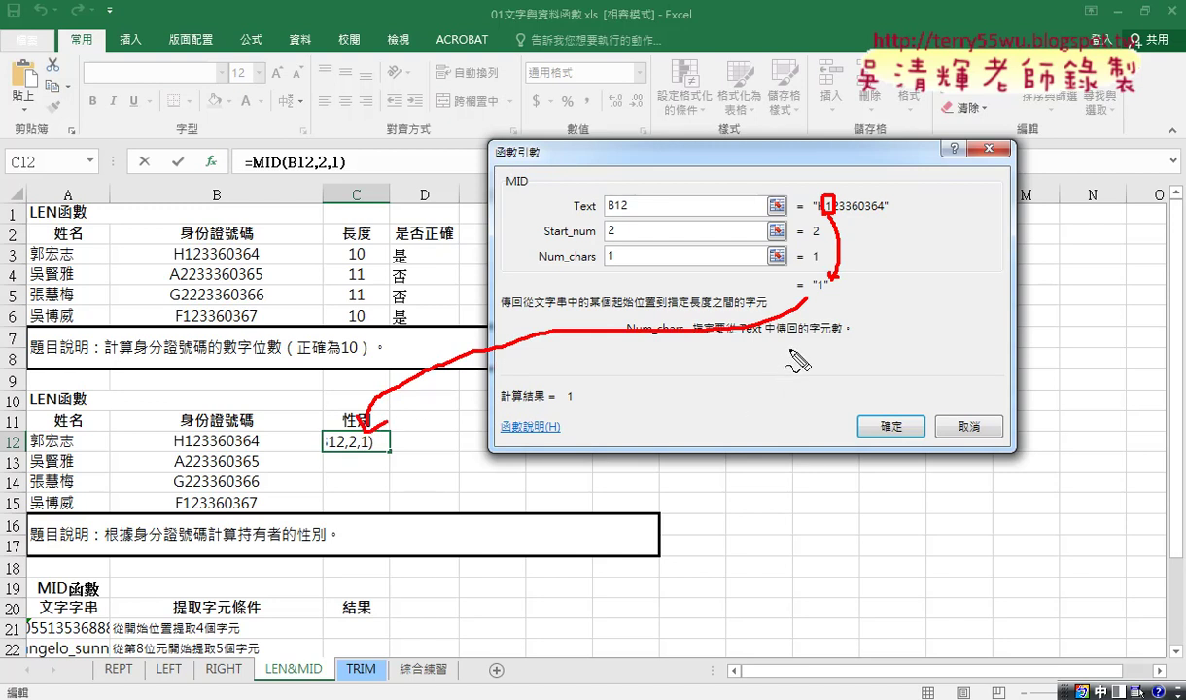
key("Escape")
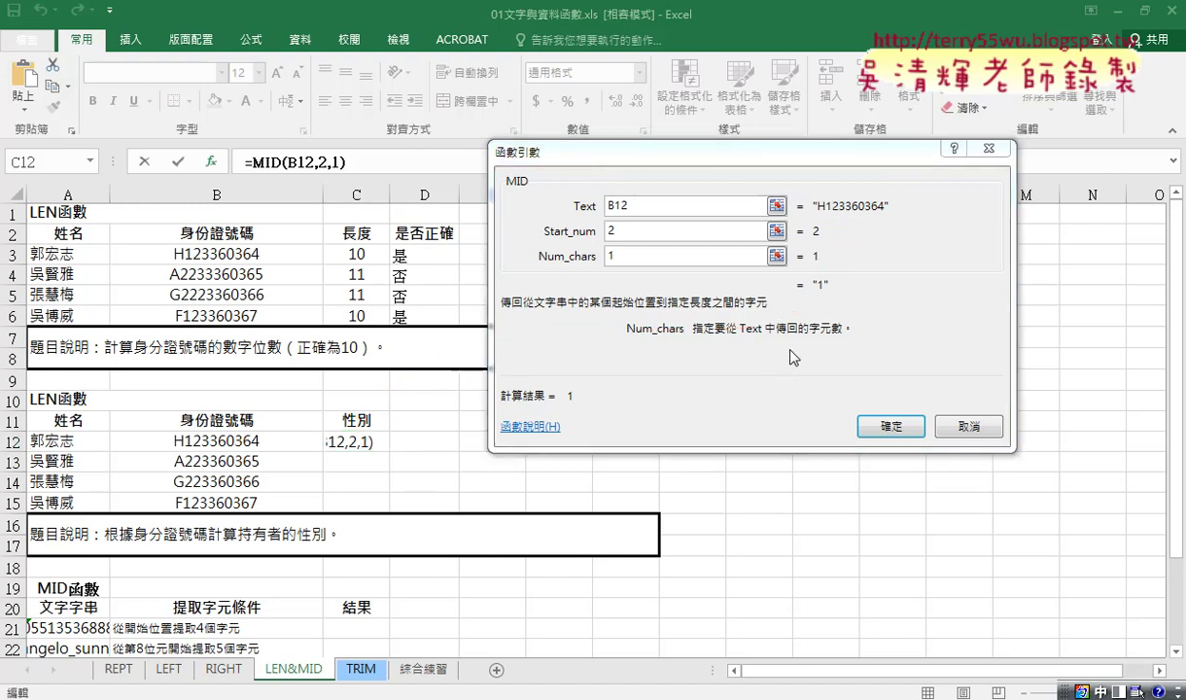
key("ctrl+2")
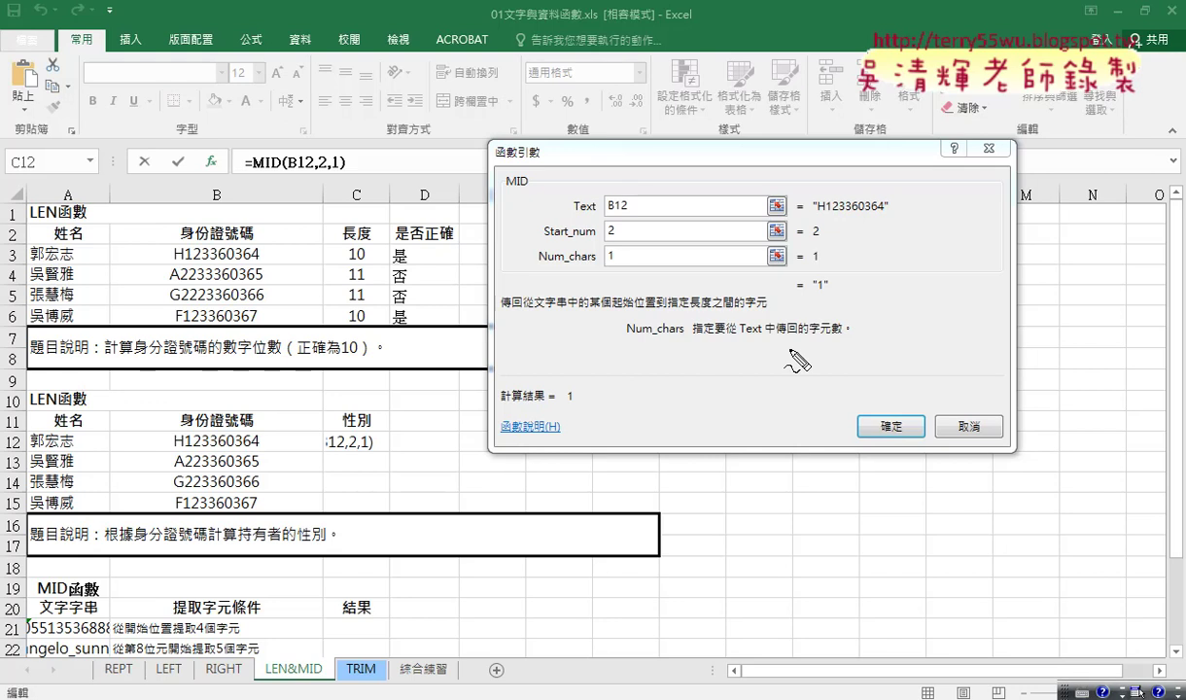
left_click_drag(816, 270, 832, 289)
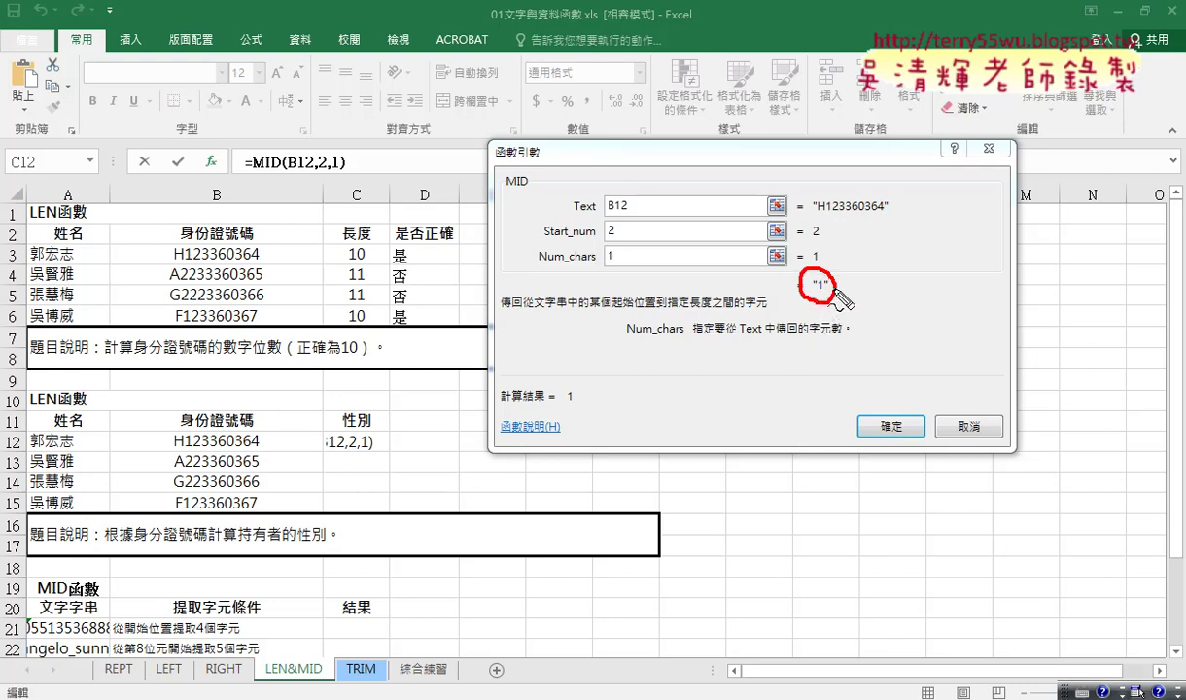
mouse_move(899, 276)
left_mouse_down()
mouse_move(924, 311)
mouse_move(946, 284)
mouse_move(949, 332)
left_mouse_up()
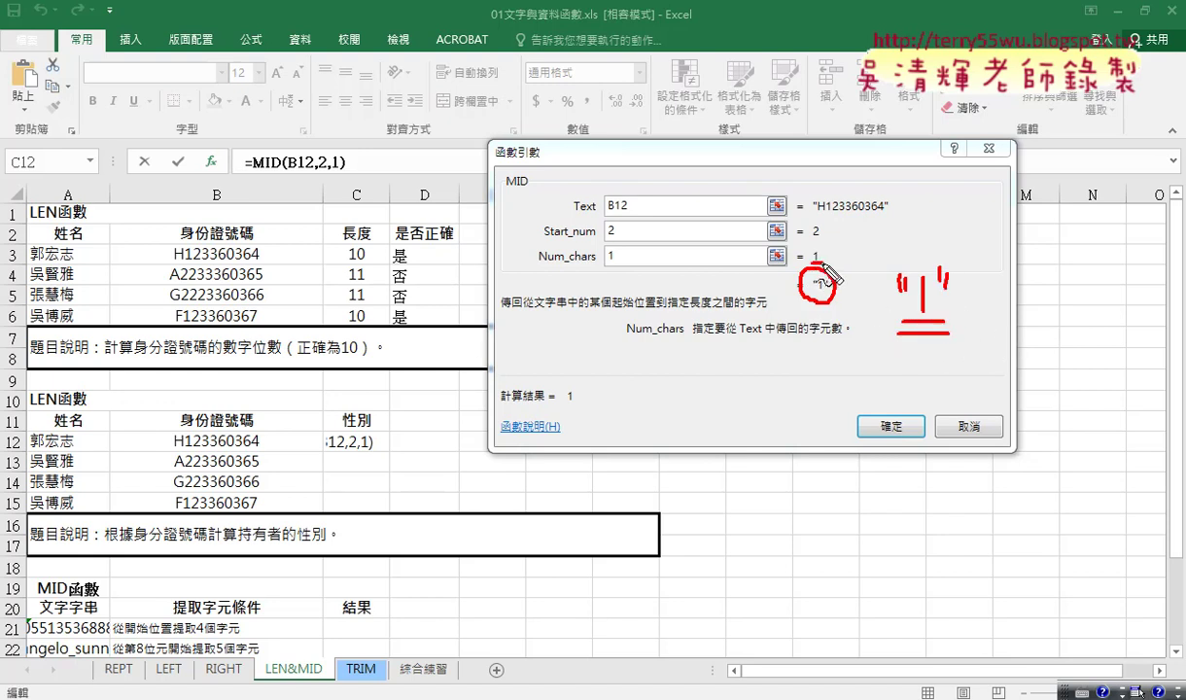
left_click_drag(811, 262, 828, 284)
key("Escape")
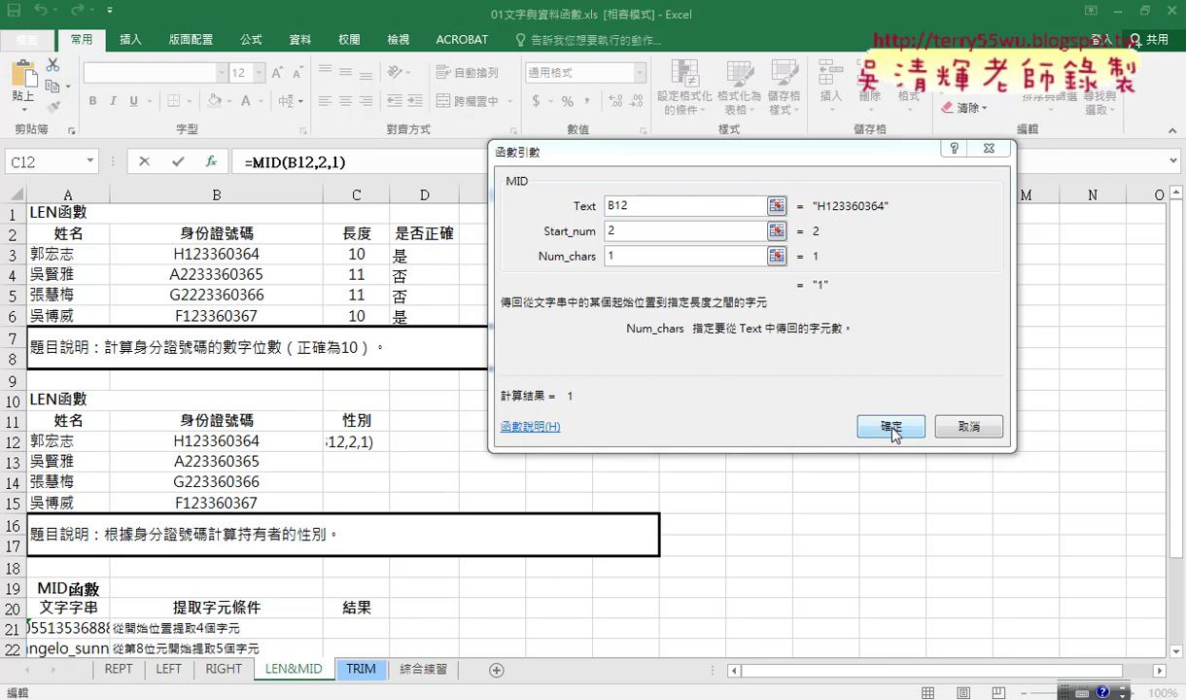
Step: Confirm the MID formula and fill it from C12 down to C15, giving 1, 2, 2, 1
left_click(866, 424)
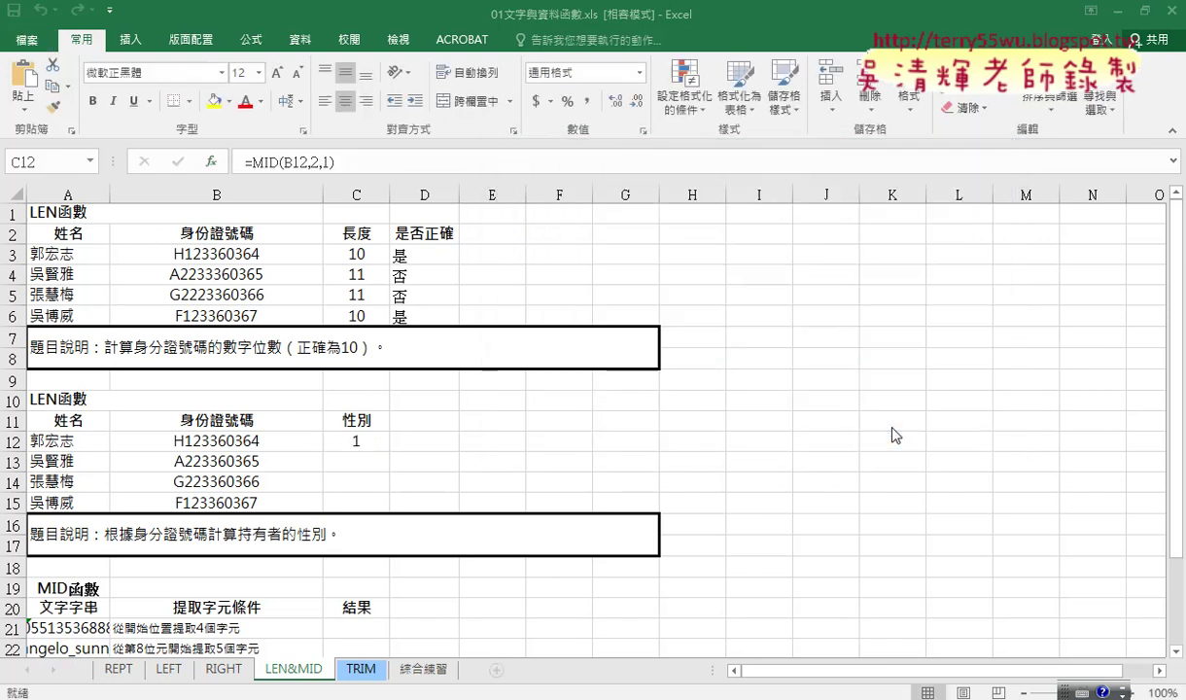
left_click(356, 442)
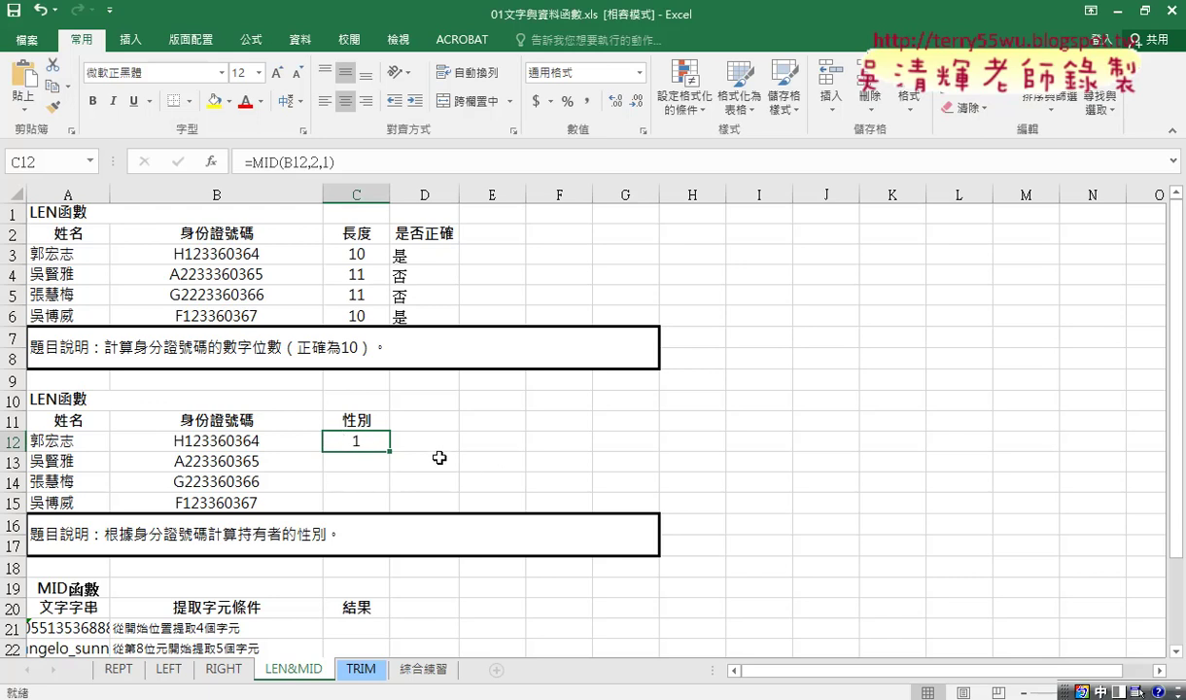
left_click_drag(389, 451, 386, 518)
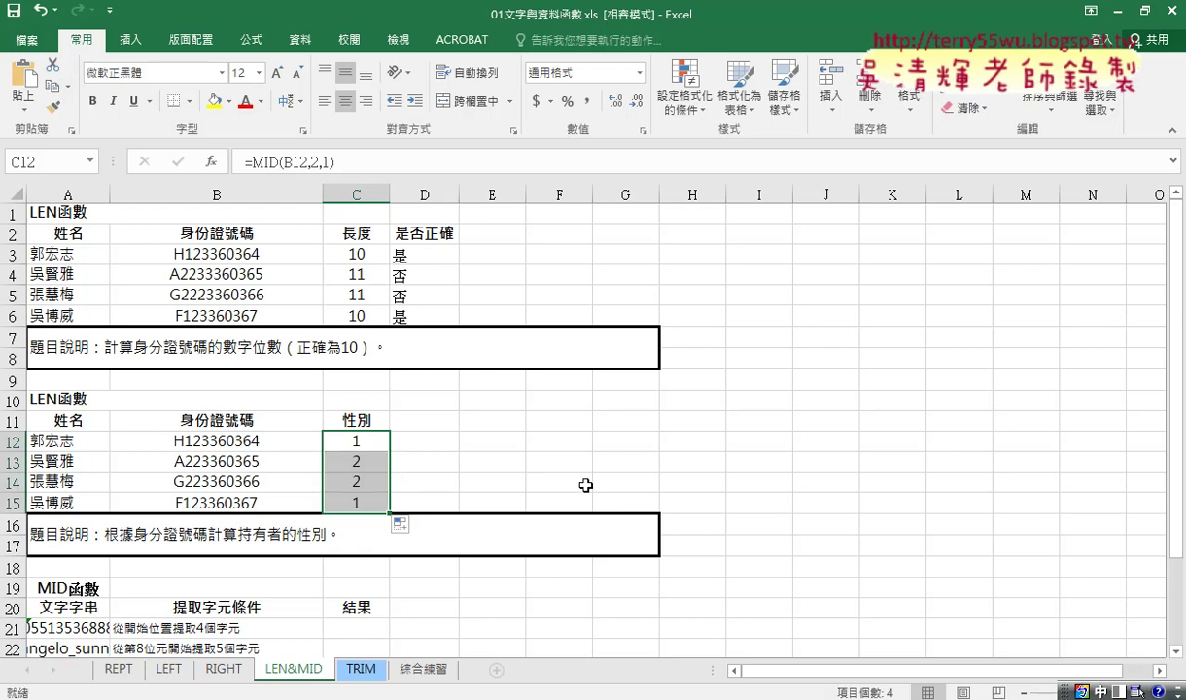
Step: Compare C12's MID formula with the IF formula in D3 and the LEN formula in C3
left_click(365, 442)
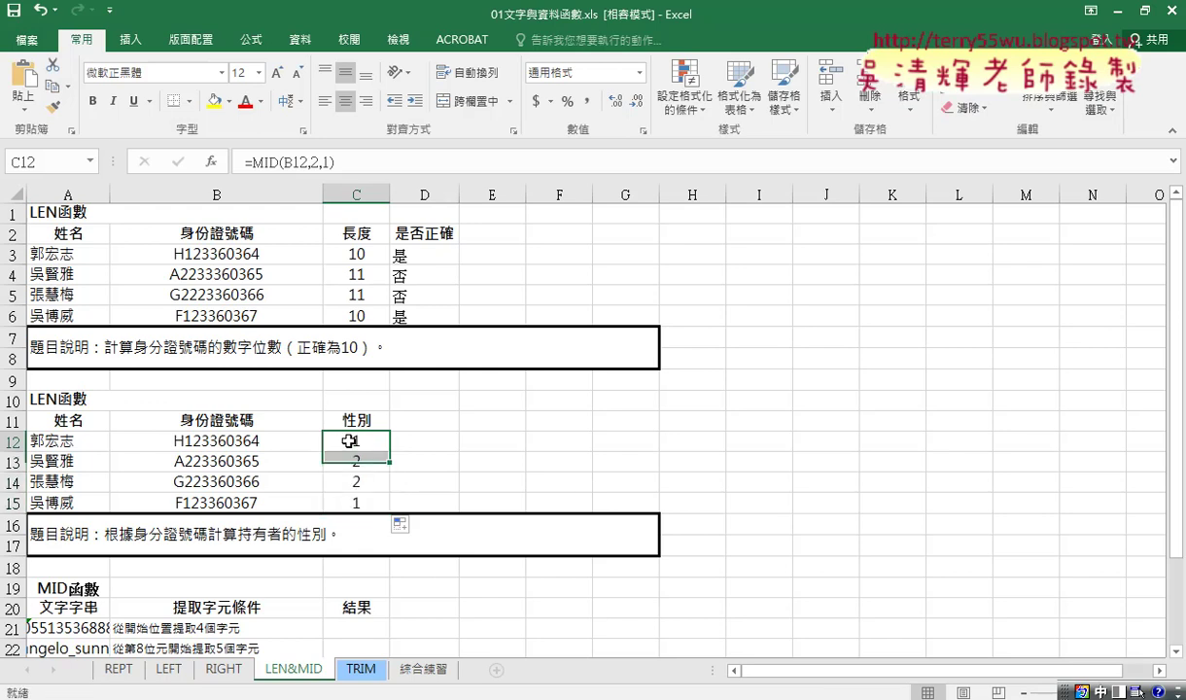
left_click(442, 254)
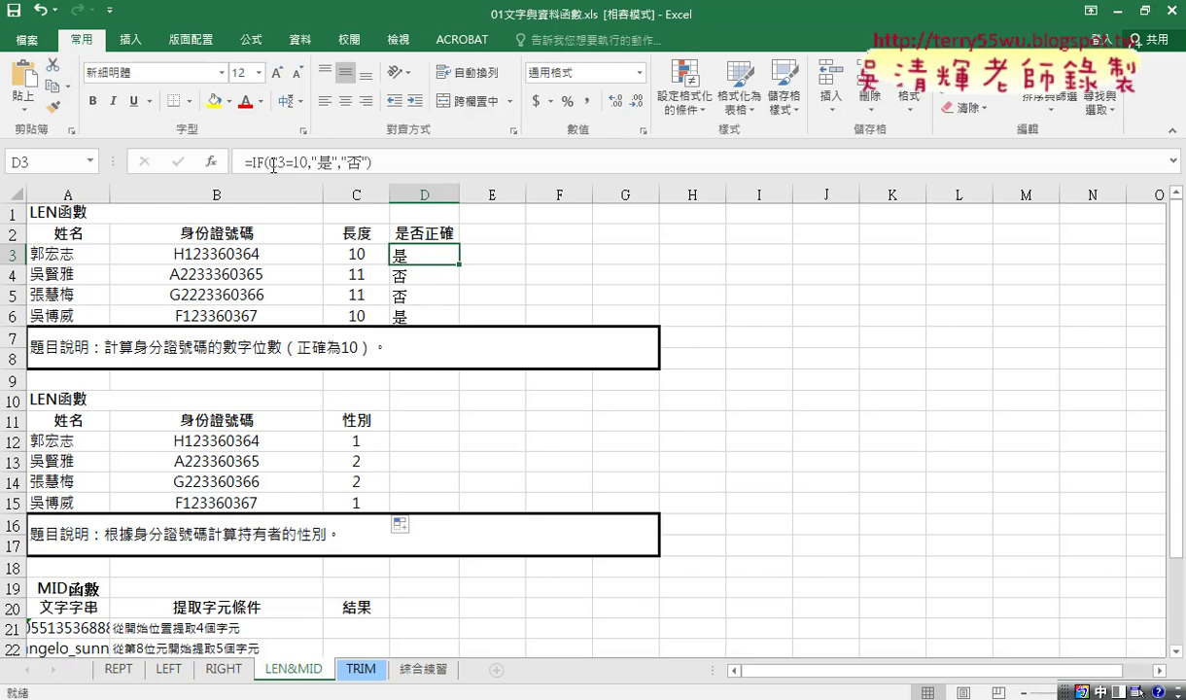
left_click(360, 439)
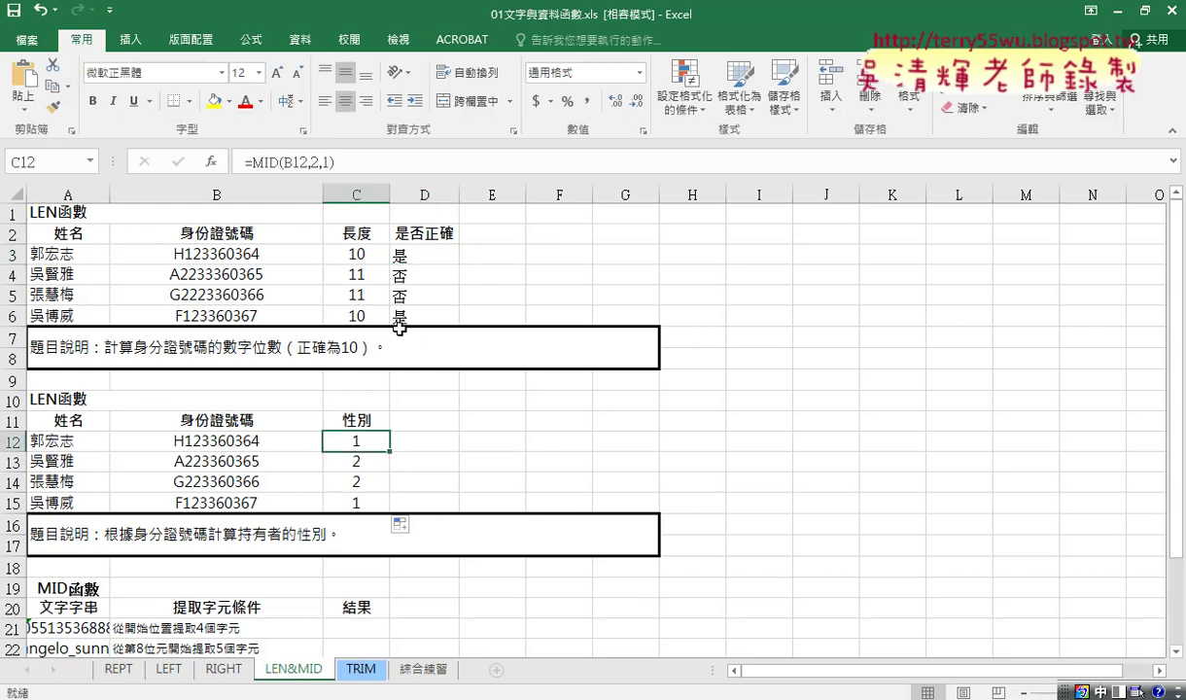
left_click(345, 250)
left_click(406, 251)
left_click(359, 255)
left_click(362, 442)
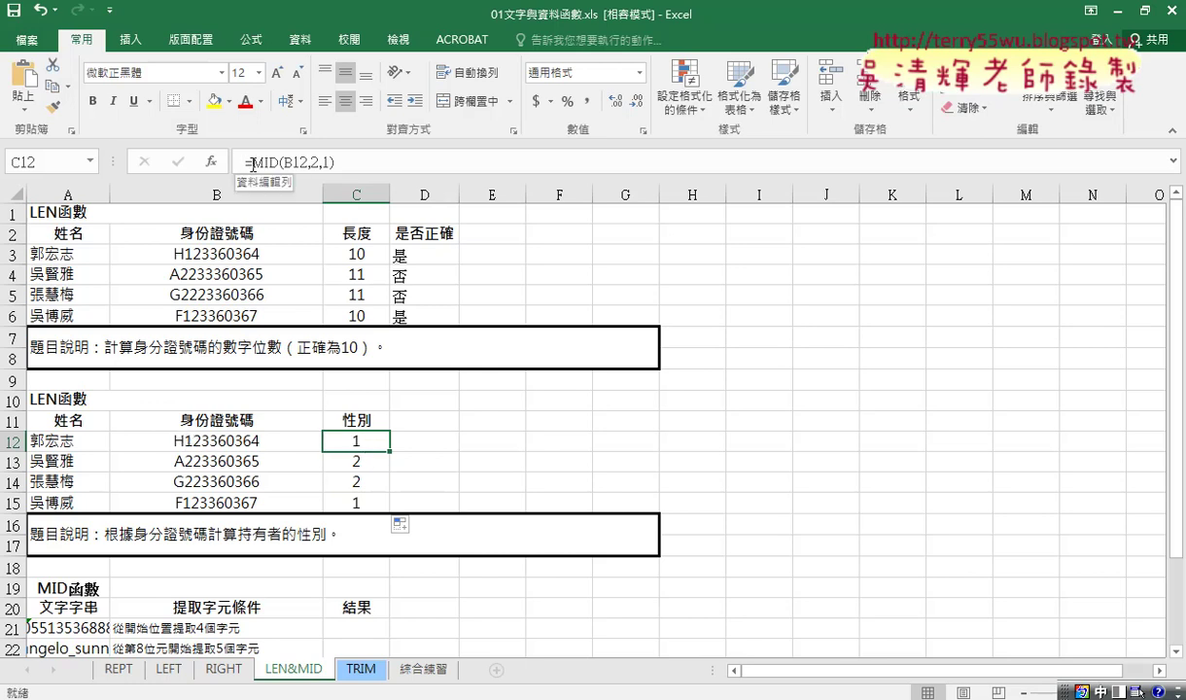
Step: Cut MID(B12,2,1) out of C12's formula in the formula bar
left_click_drag(252, 163, 335, 163)
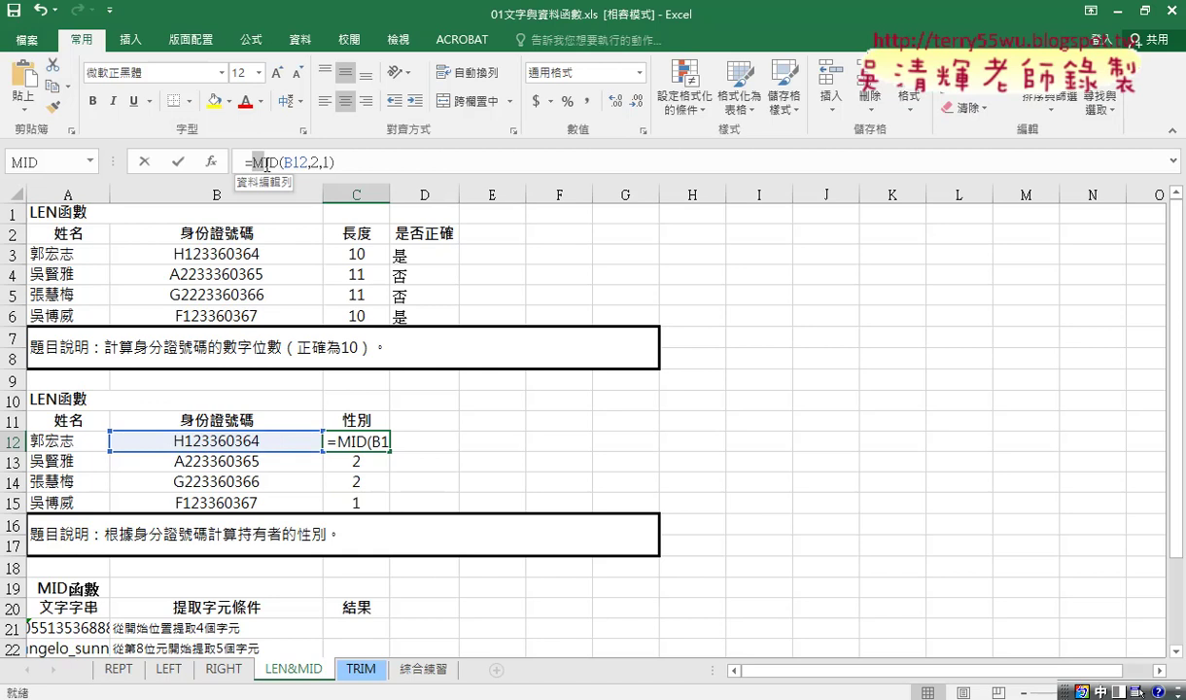
right_click(316, 161)
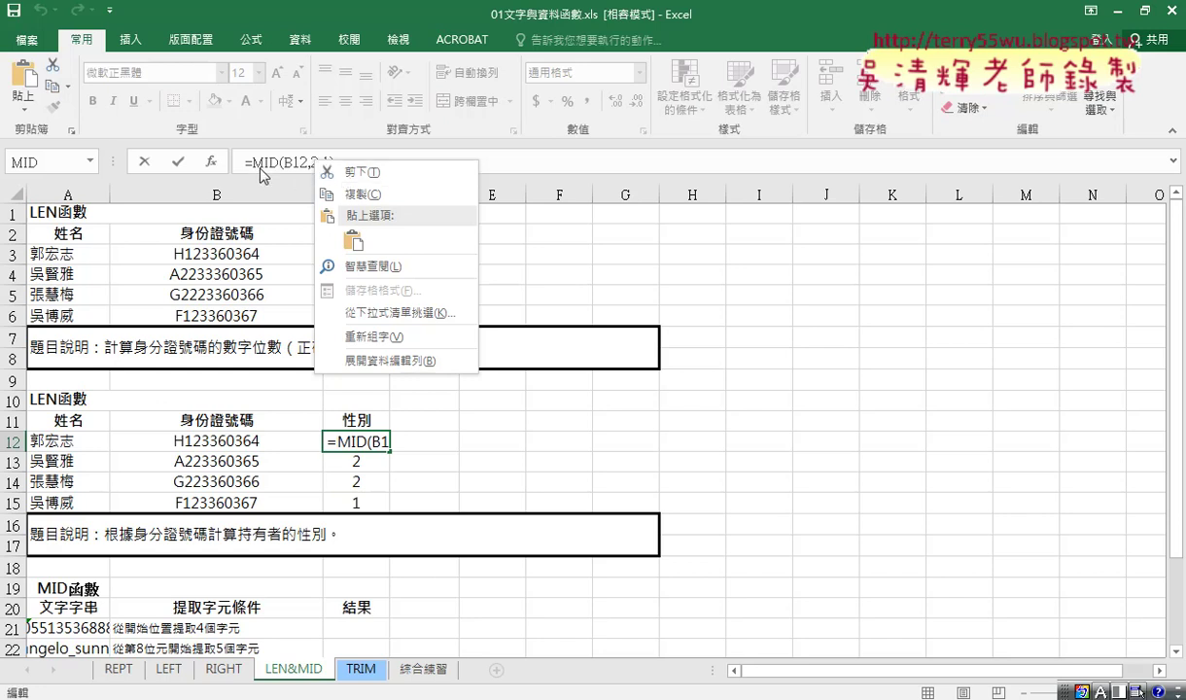
left_click(351, 172)
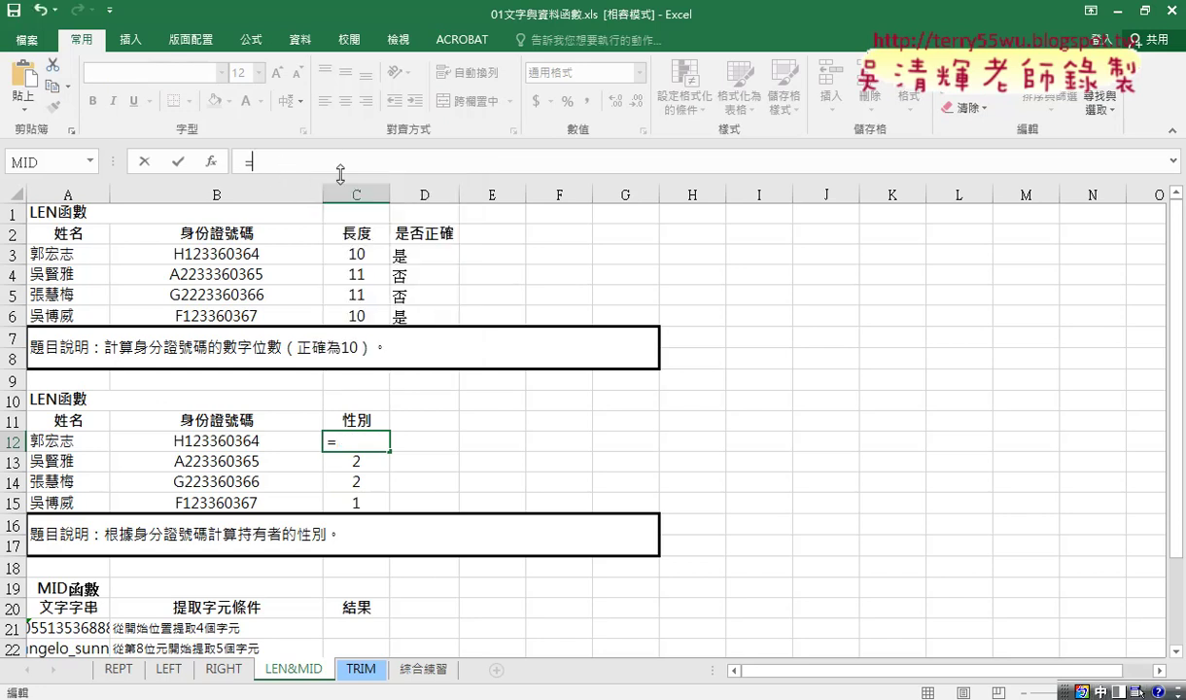
Step: Insert the IF function from the 邏輯 (logical) category into C12
left_click(212, 163)
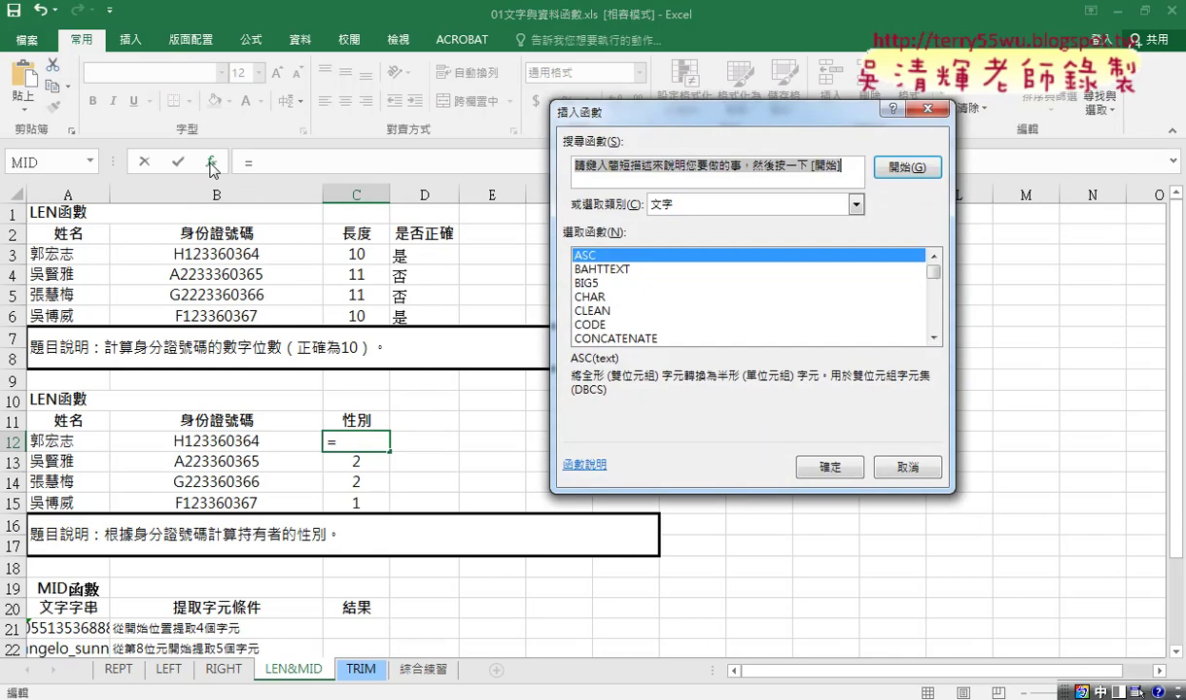
left_click(714, 206)
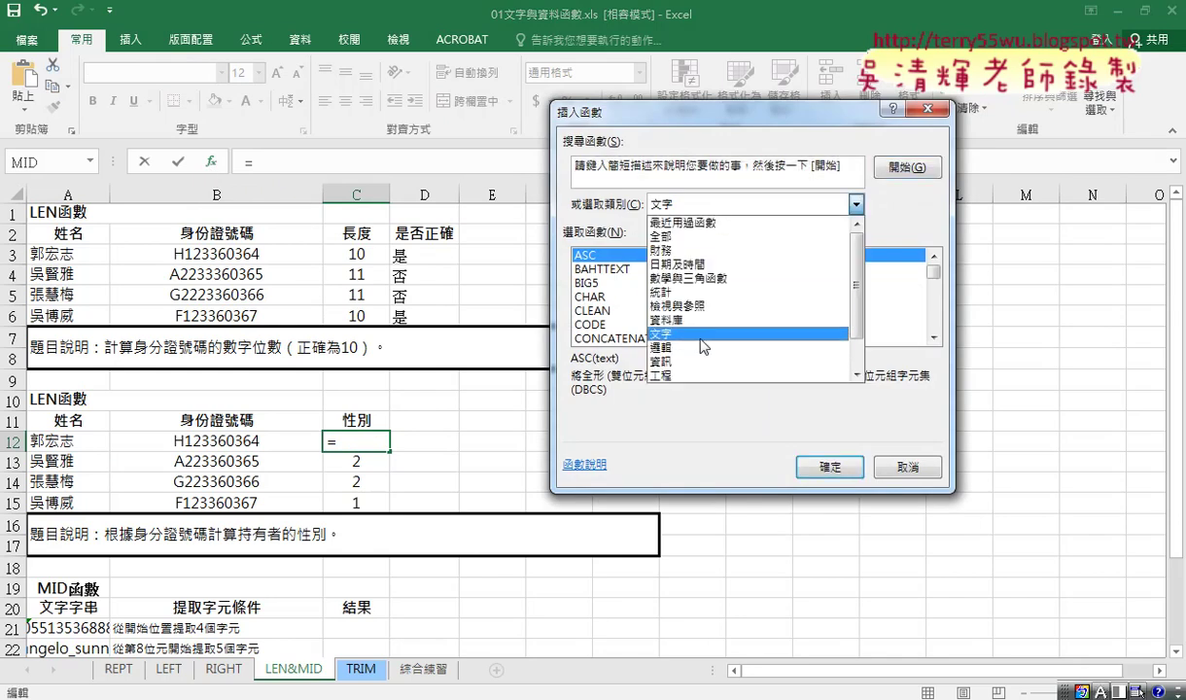
left_click(671, 347)
left_click(601, 284)
Step: Set IF's Logical_test to the pasted condition MID(B12,2,1)=1
double_click(601, 284)
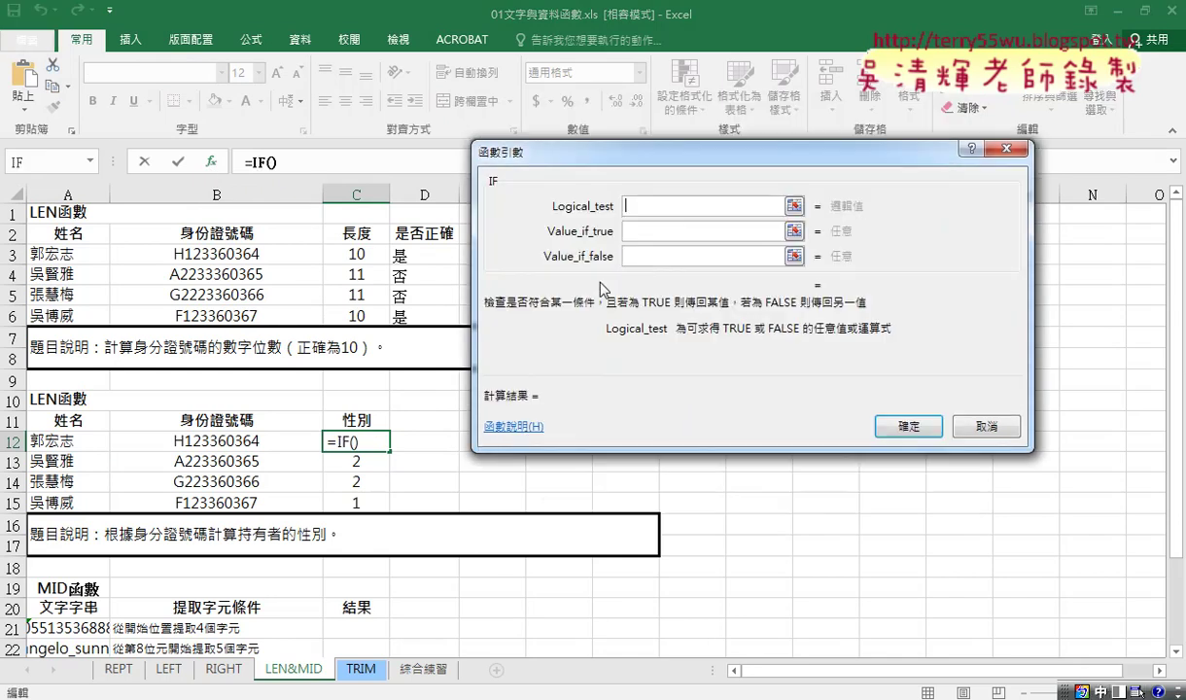
right_click(645, 208)
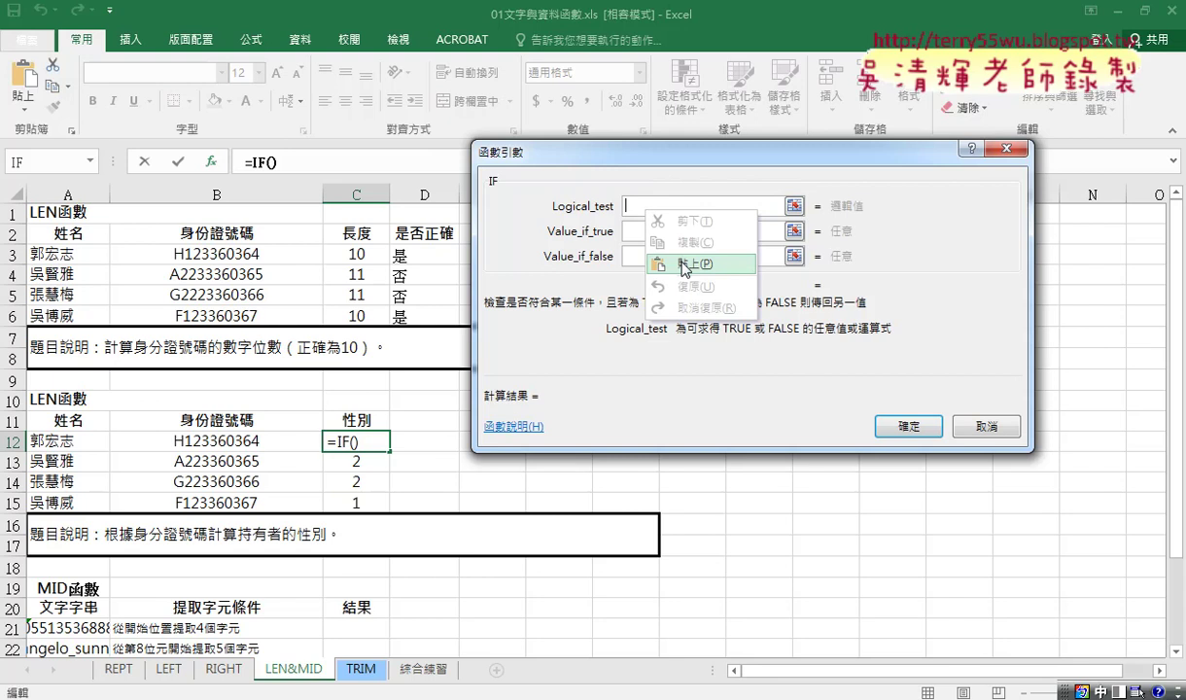
left_click(684, 264)
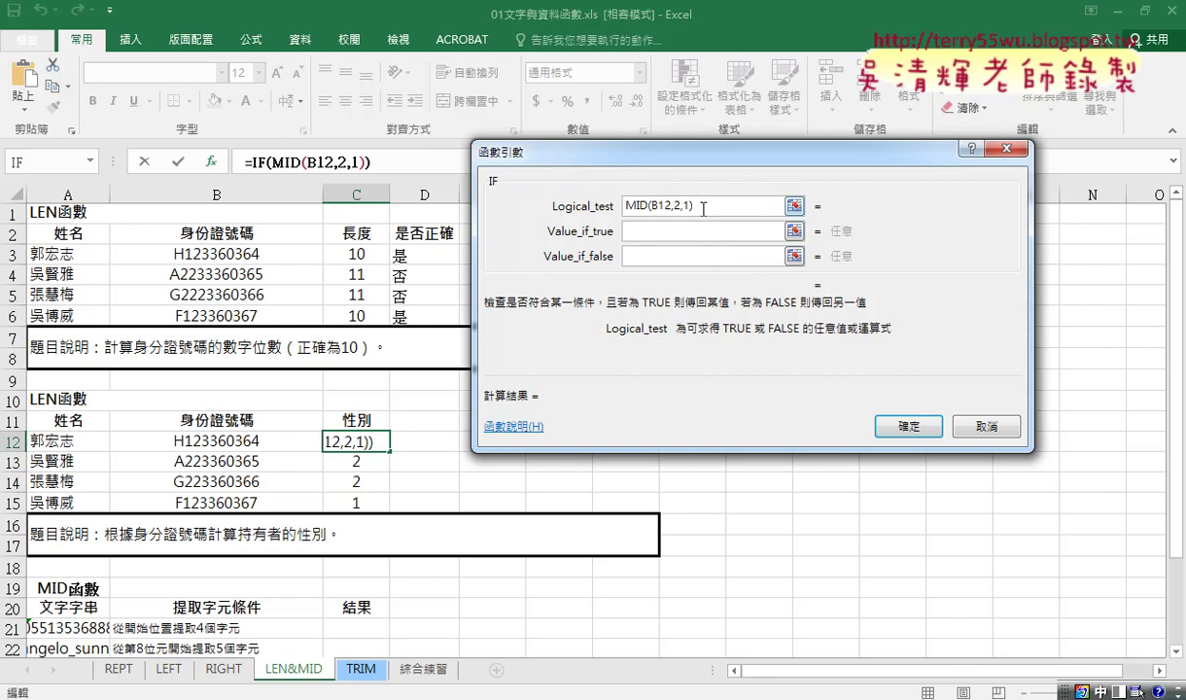
type("ㄦ")
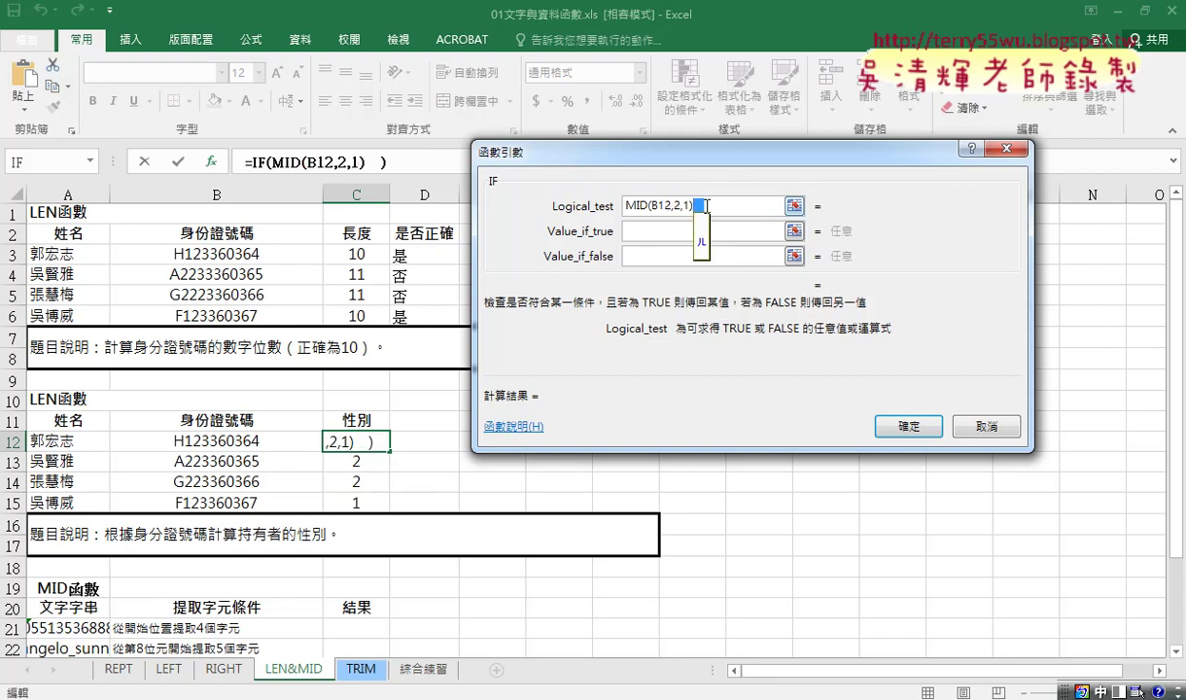
key("BackSpace")
type("=1")
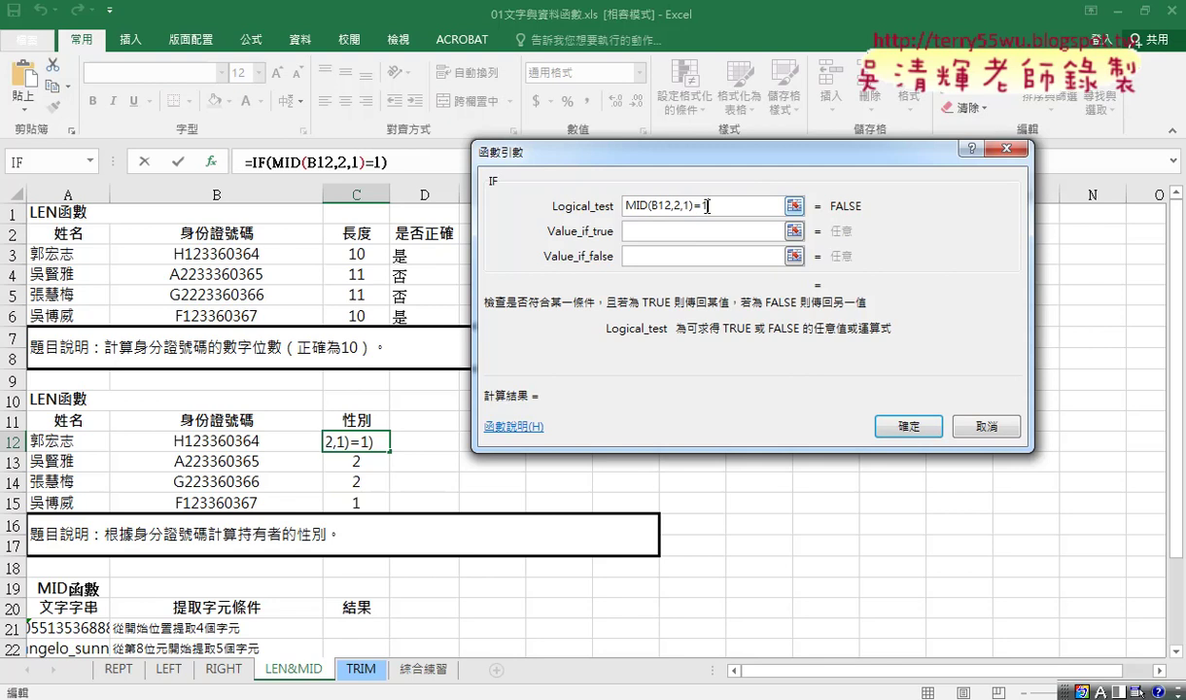
Step: Enter 男 as the true value and 女 as the false value, then confirm the IF formula
left_click(696, 231)
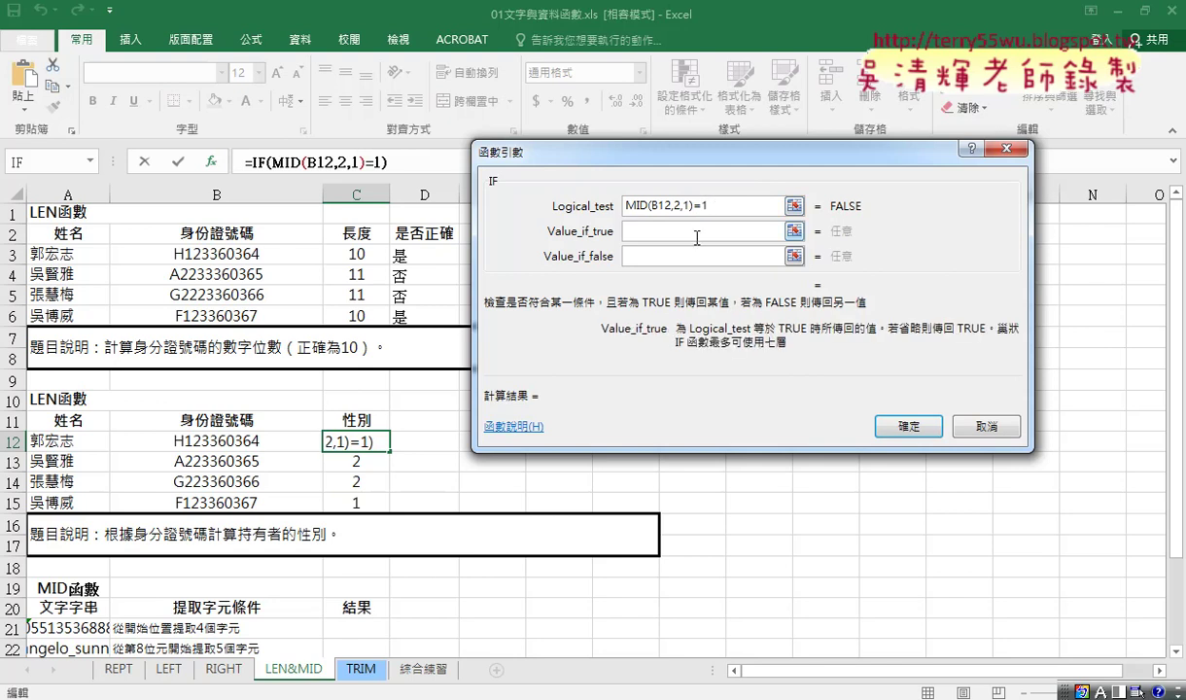
type("n")
key("BackSpace")
type("s")
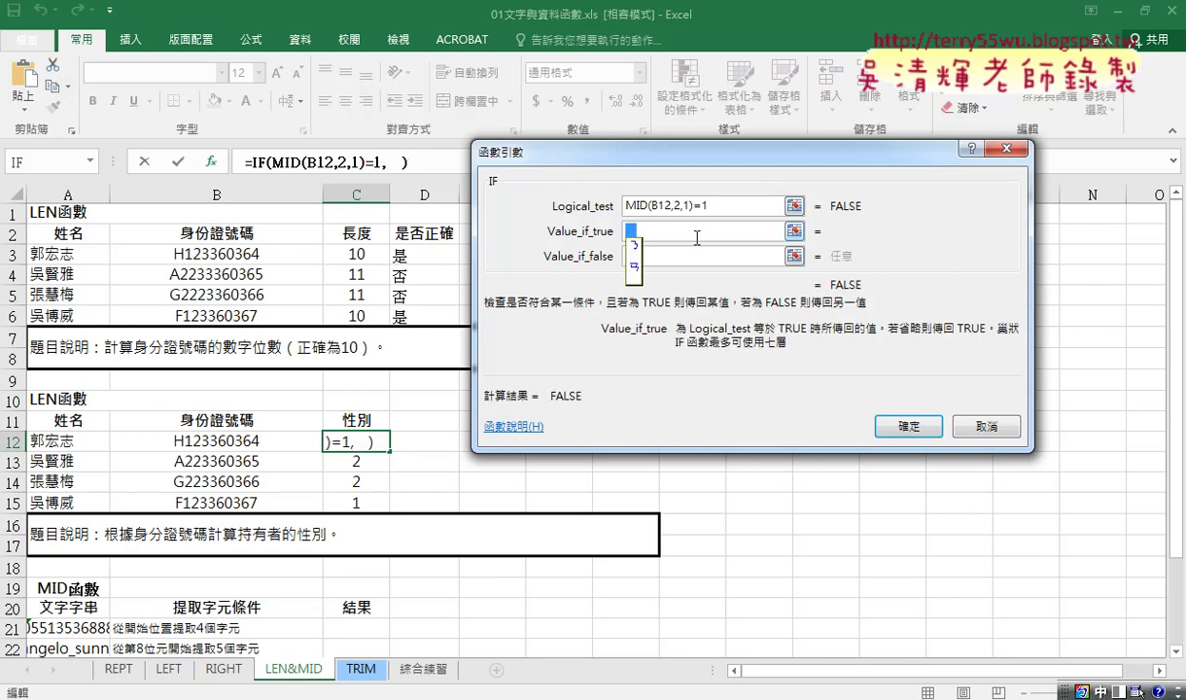
type("南")
key("Down")
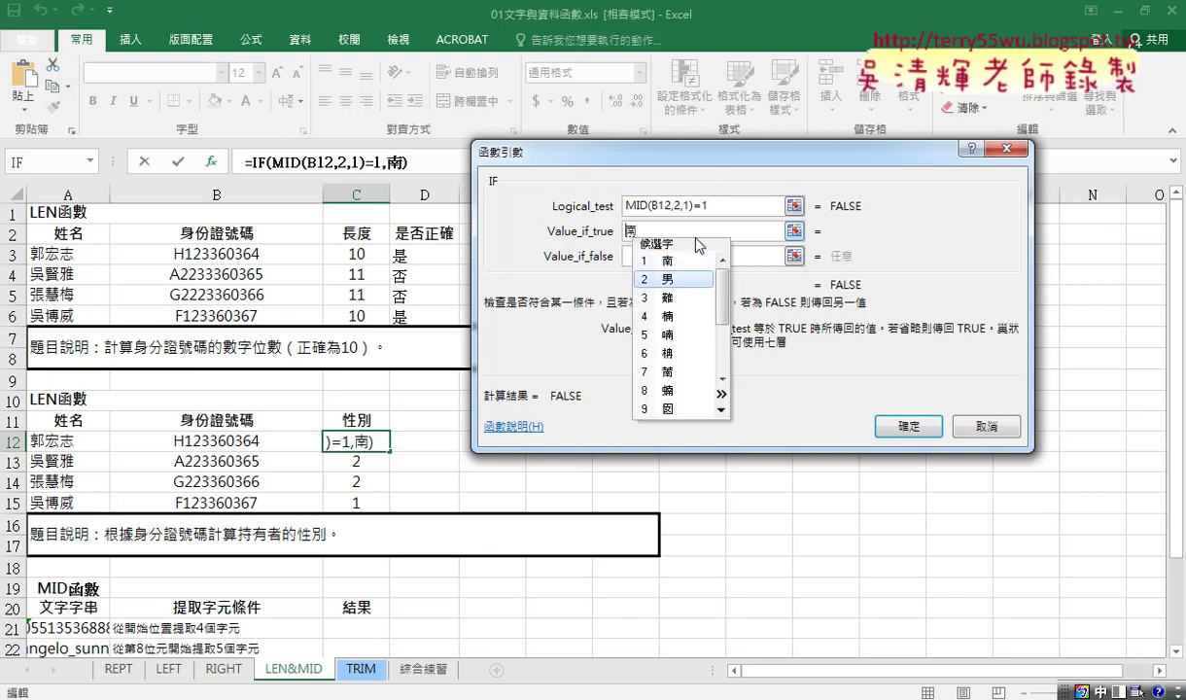
key("Return")
key("Tab")
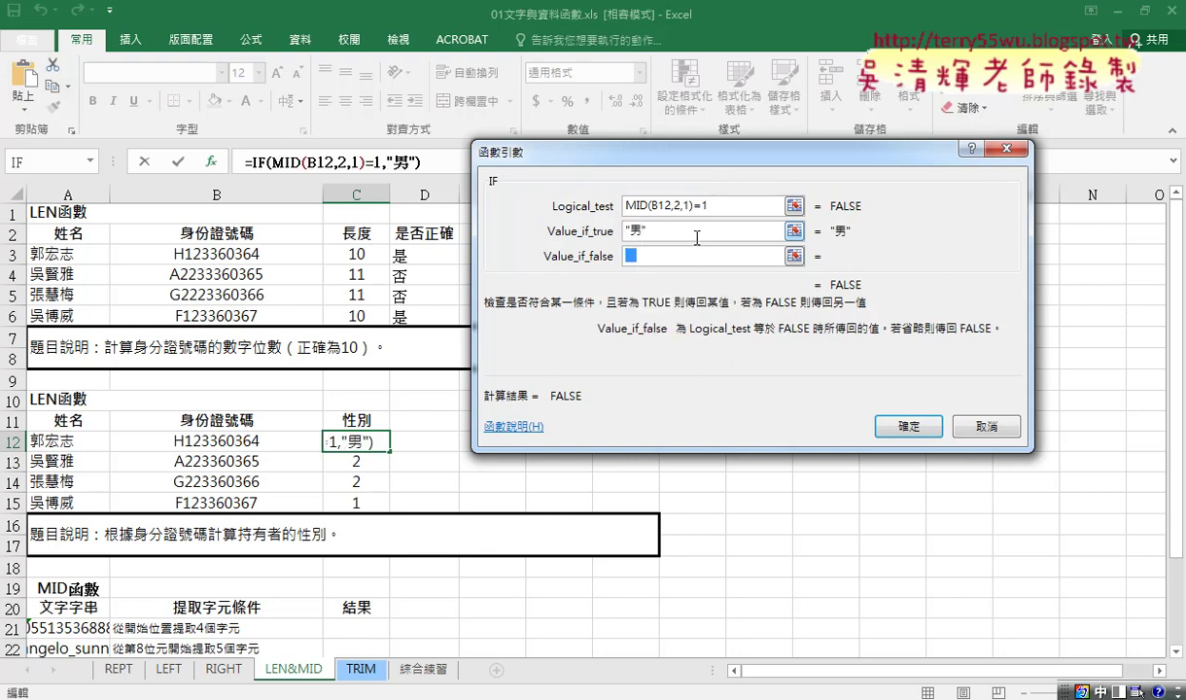
type("女")
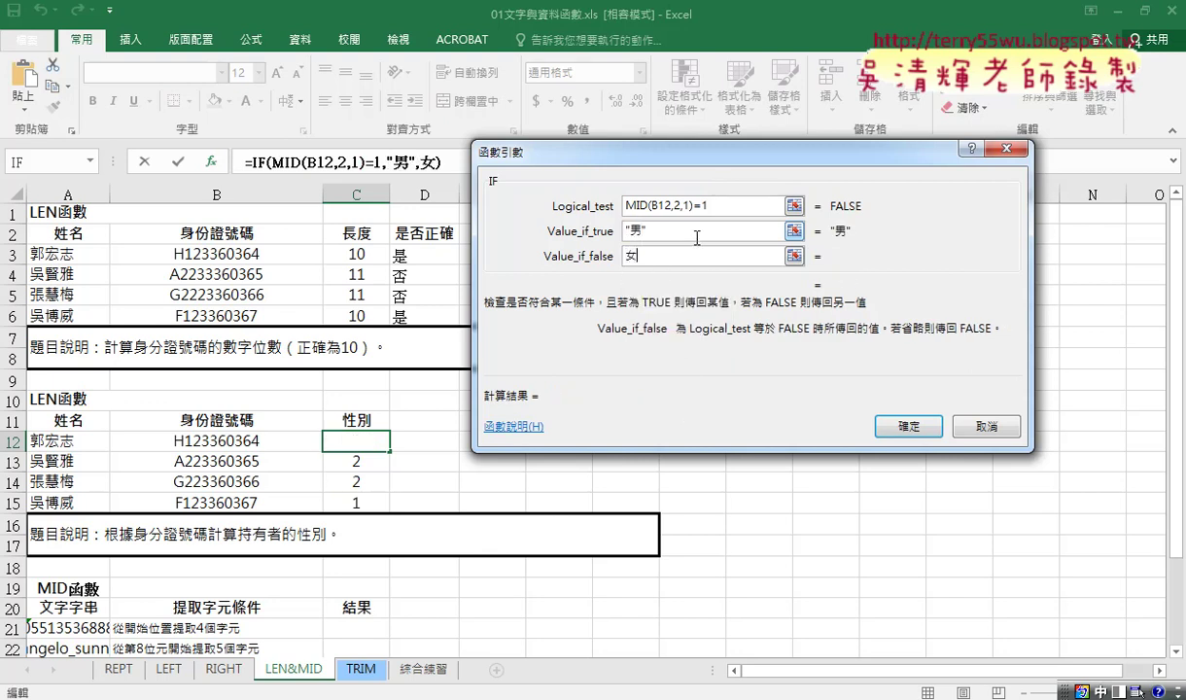
key("Tab")
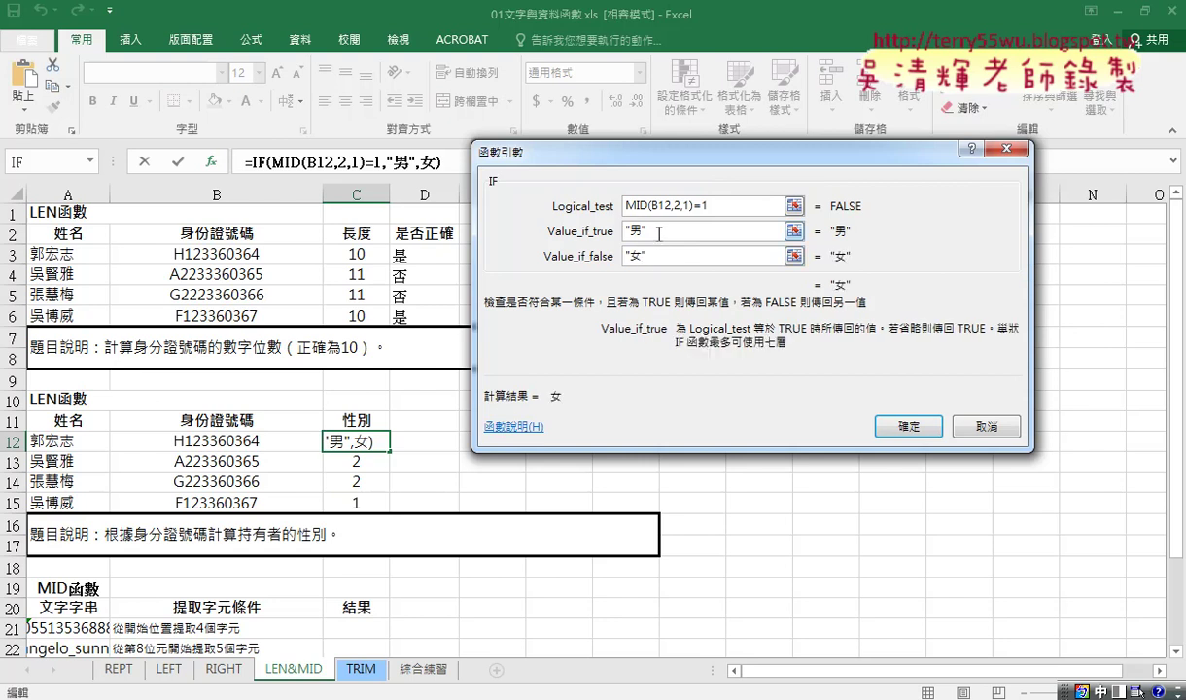
key("shift+Tab")
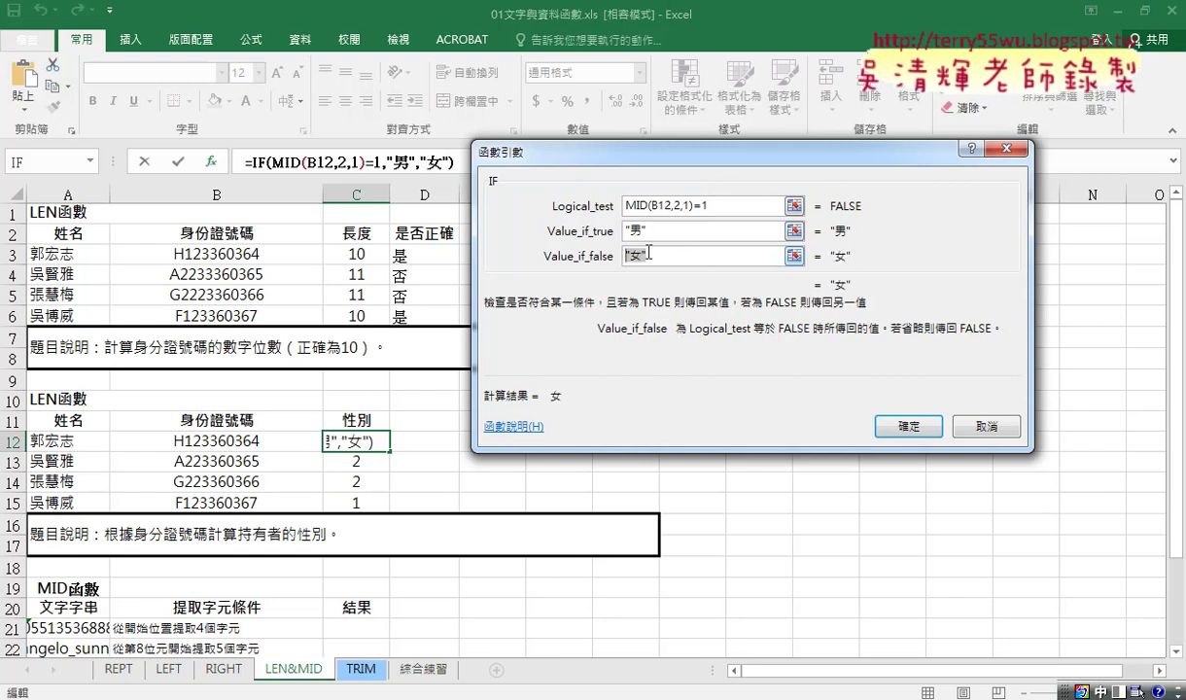
left_click(675, 233)
left_click(908, 426)
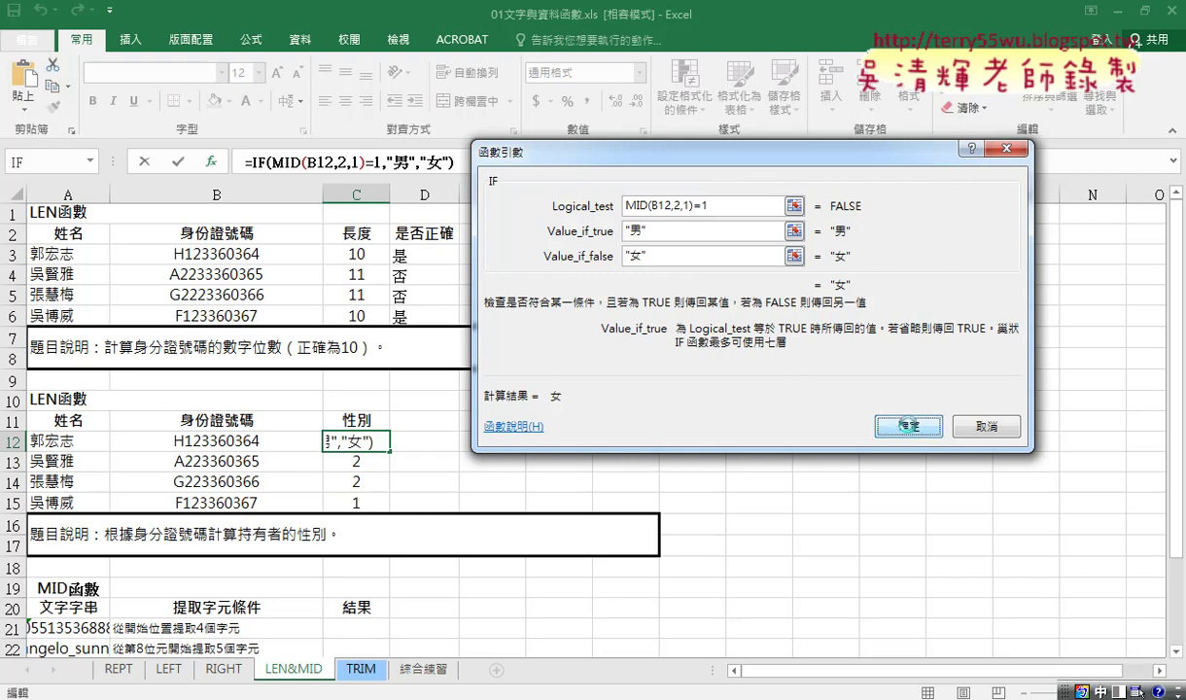
Step: Fill the IF formula down to C15, then reopen C12's IF arguments at the condition
left_click_drag(389, 453, 389, 507)
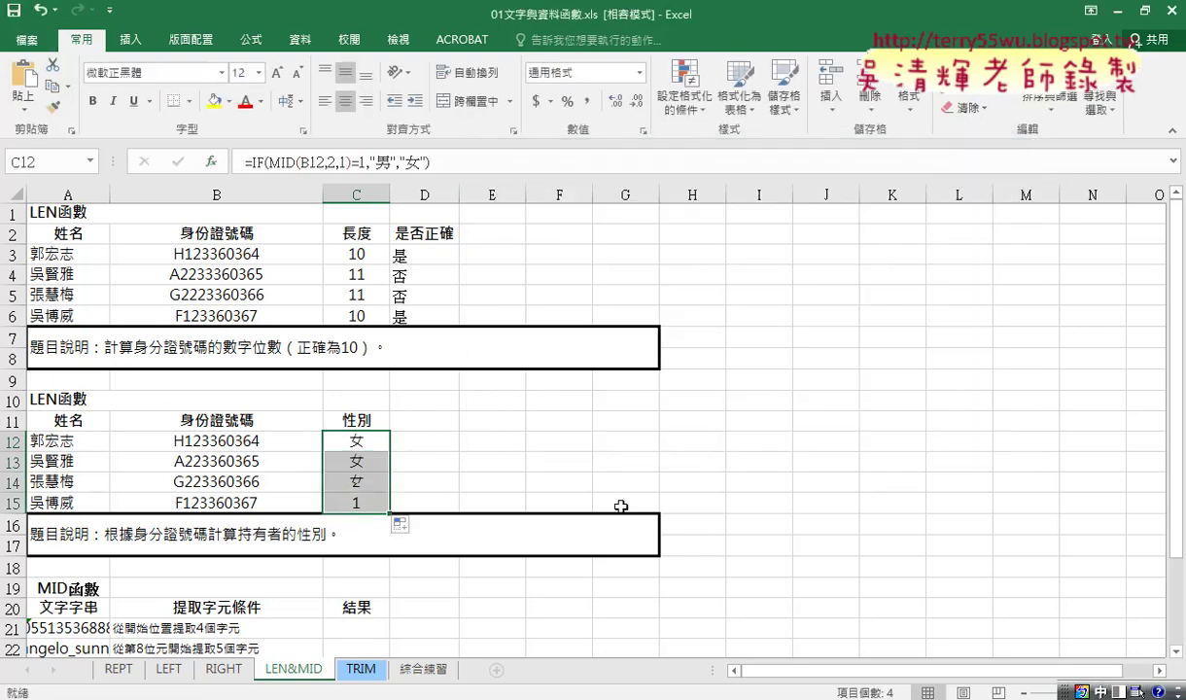
left_click(352, 439)
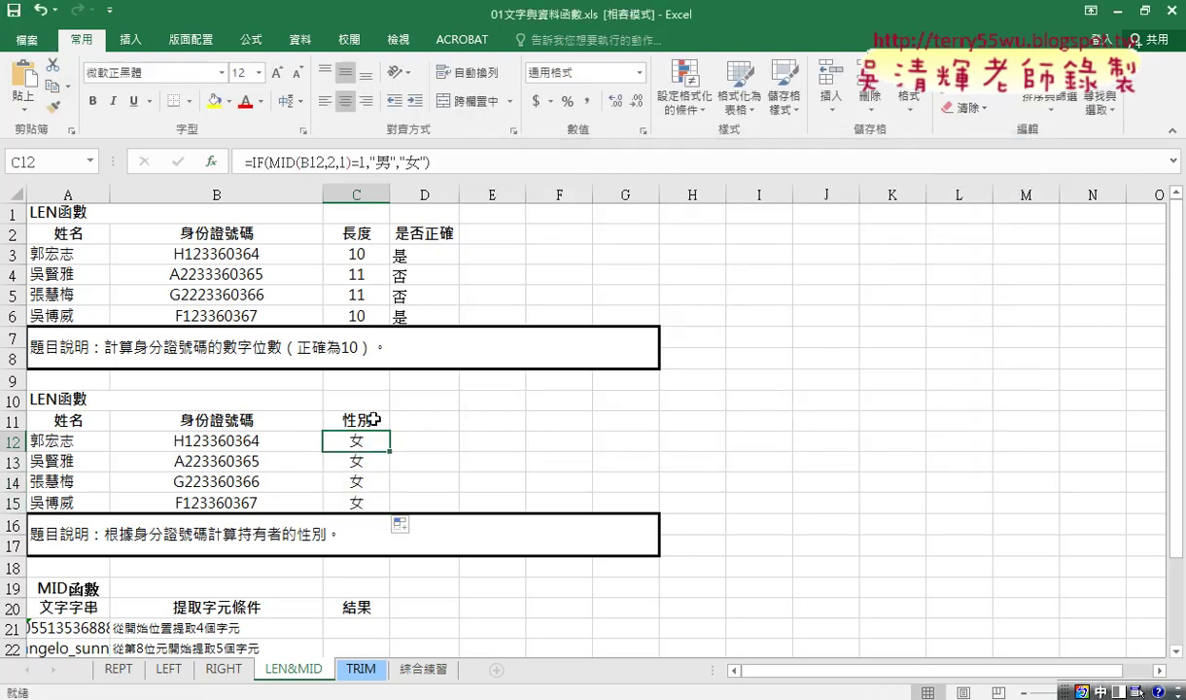
left_click(245, 161)
left_click(213, 161)
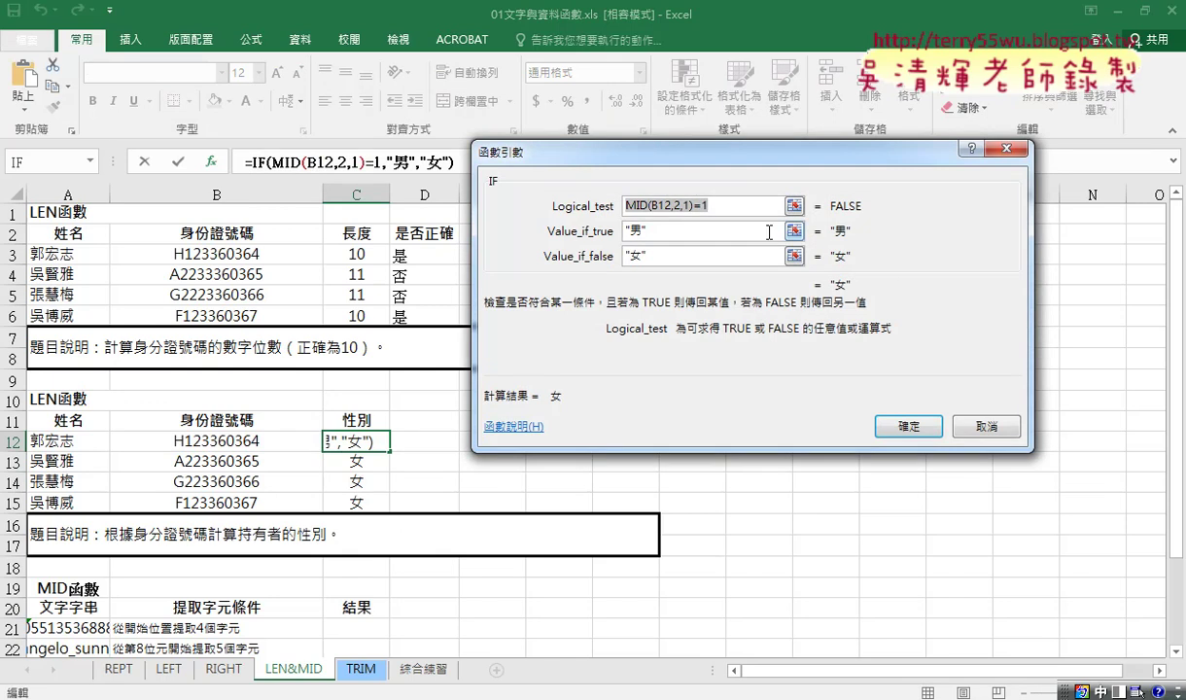
left_click(652, 205)
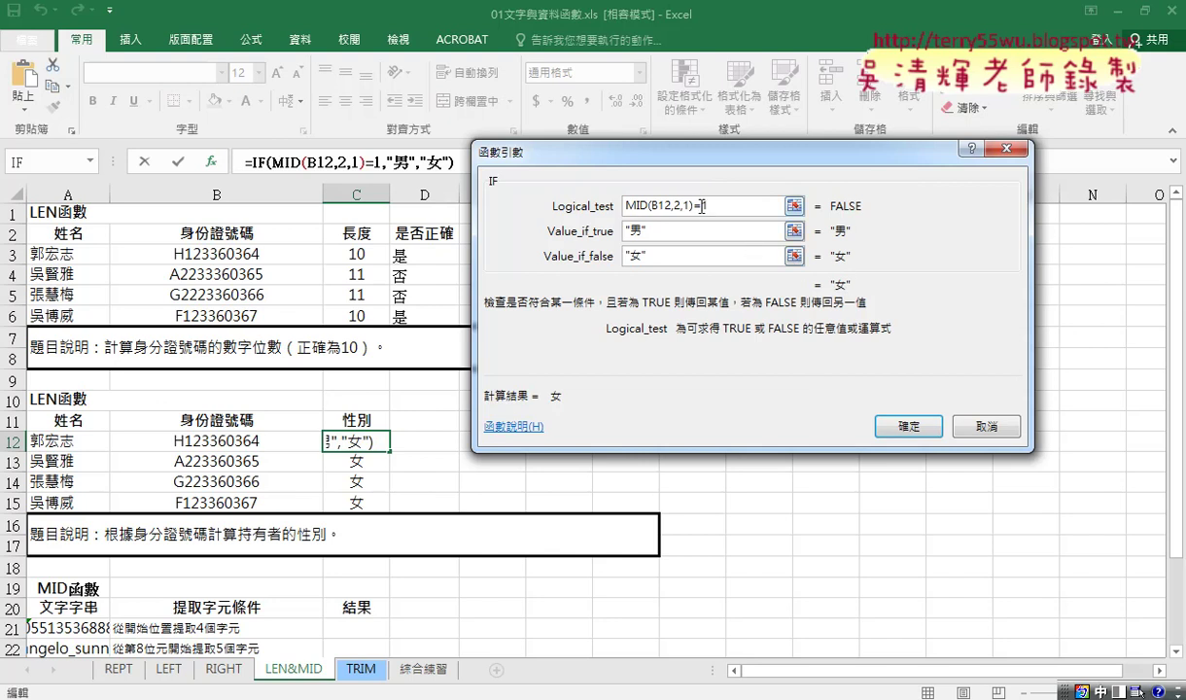
Step: Quote the 1 so the condition reads MID(B12,2,1)="1", and confirm so C12 shows 男
double_click(700, 206)
key("Left")
type("\"")
key("Right")
type("\"")
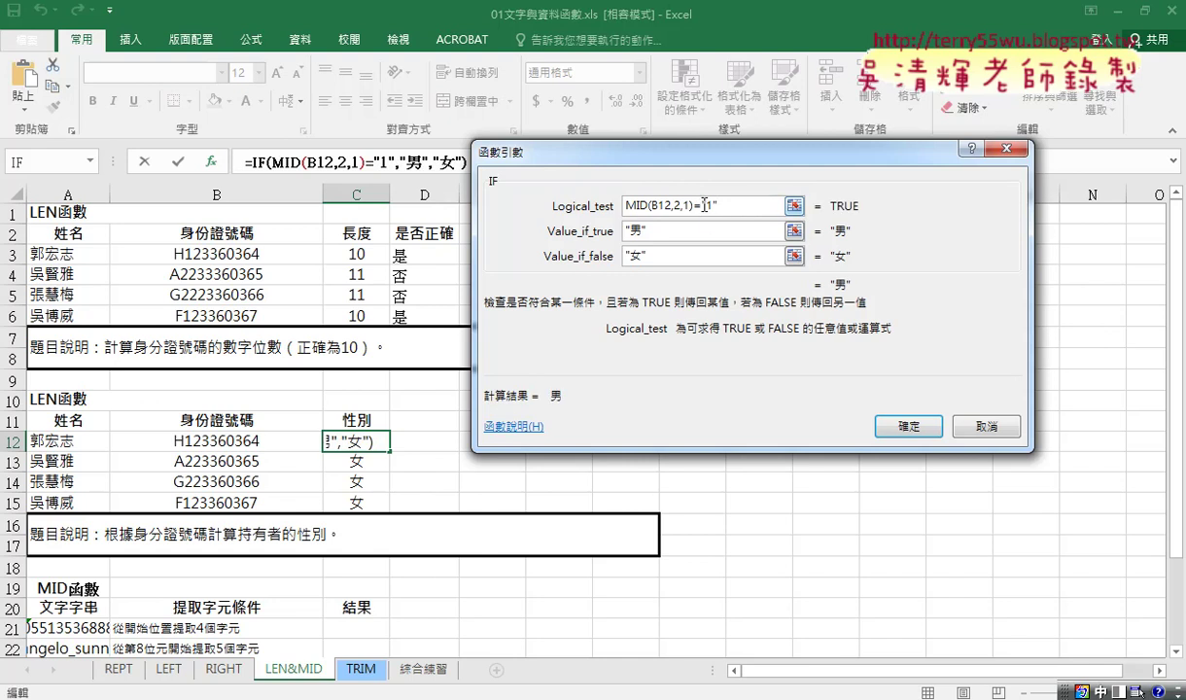
left_click_drag(701, 205, 724, 205)
left_click(909, 423)
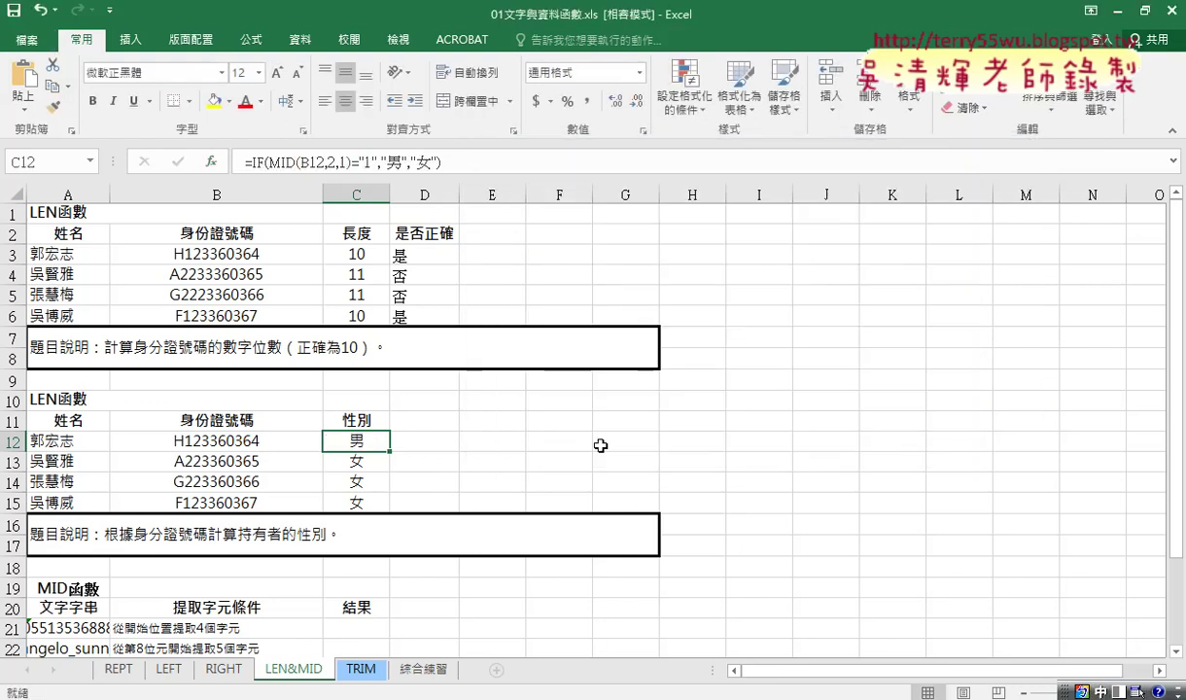